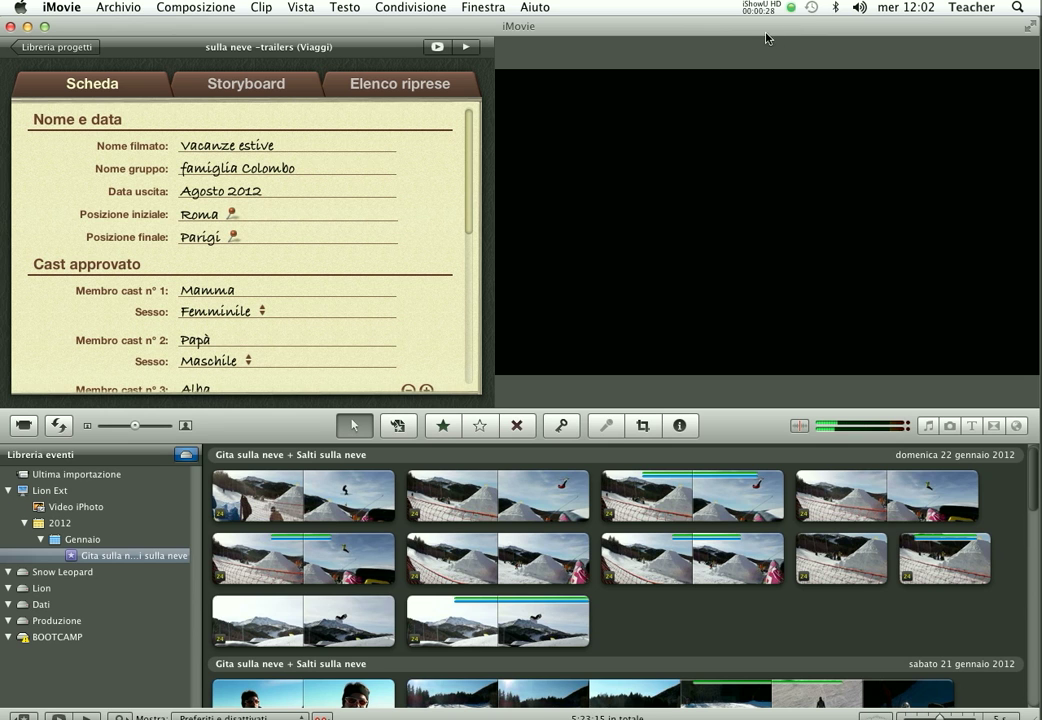
- Set the trailer's movie name to "Una giornata inidimenticabile" across its two title parts
{"action": "left_click", "coordinate": [228, 146]}
{"action": "left_click", "coordinate": [228, 146]}
{"action": "double_click", "coordinate": [228, 146]}
{"action": "type", "text": "Una giornata"}
{"action": "key", "text": "Tab"}
{"action": "type", "text": "inidime"}
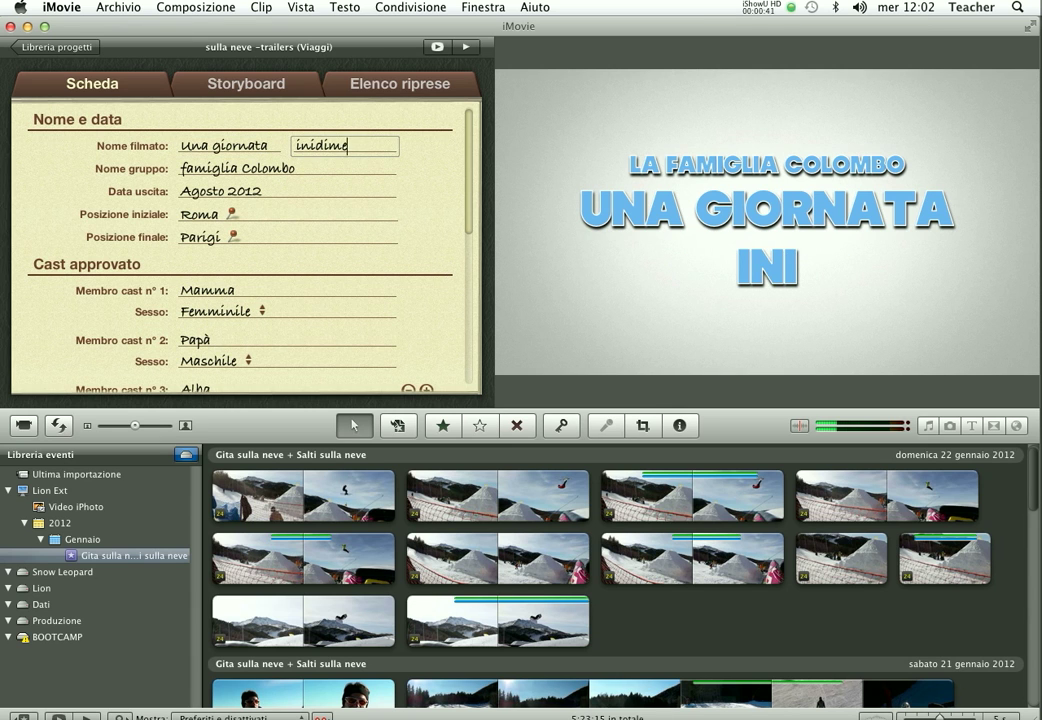
{"action": "type", "text": "nticabile"}
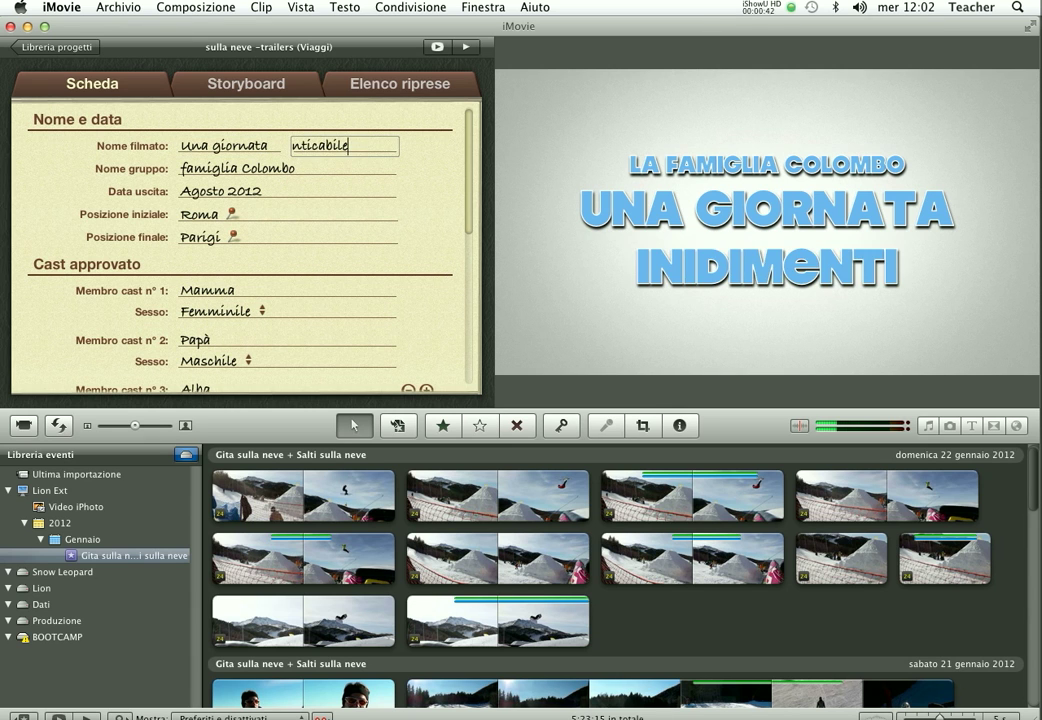
{"action": "key", "text": "Tab"}
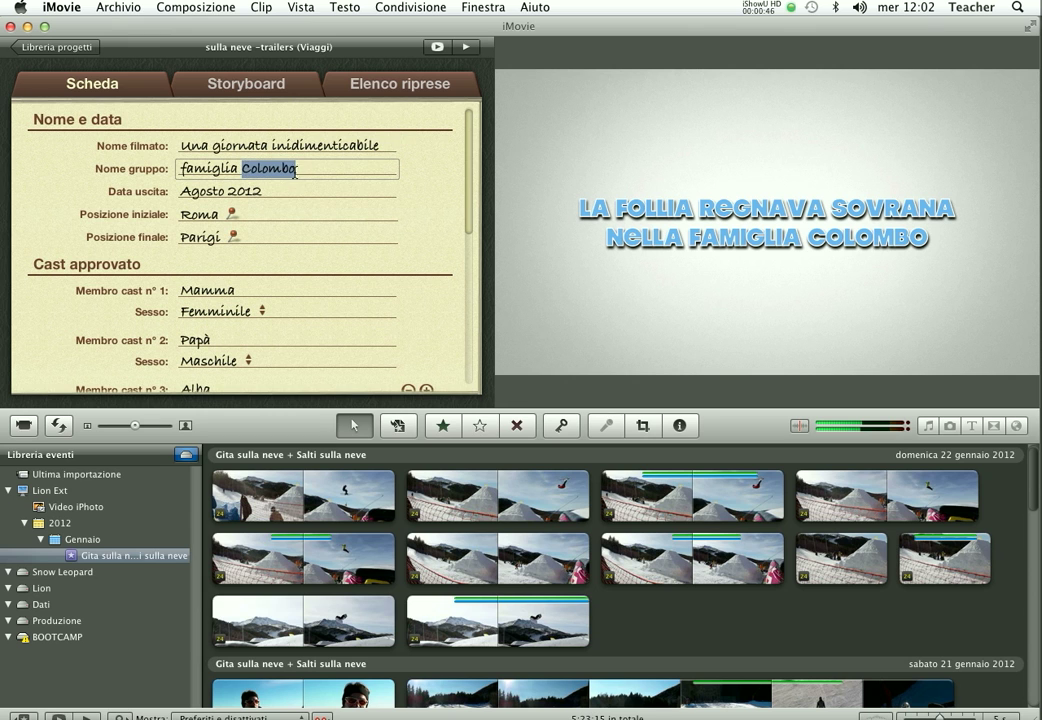
- Replace the group name with "Teacher-in-a-box"
{"action": "left_click_drag", "start_coordinate": [307, 167], "coordinate": [176, 168]}
{"action": "type", "text": "Teacher-in-a-box"}
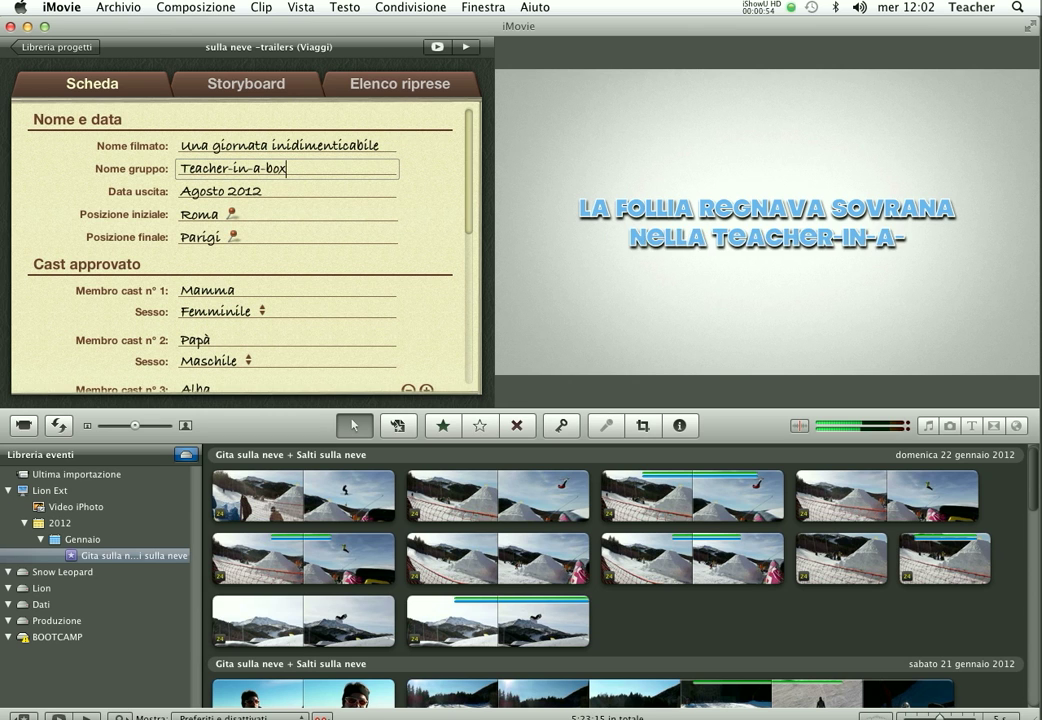
{"action": "key", "text": "Tab"}
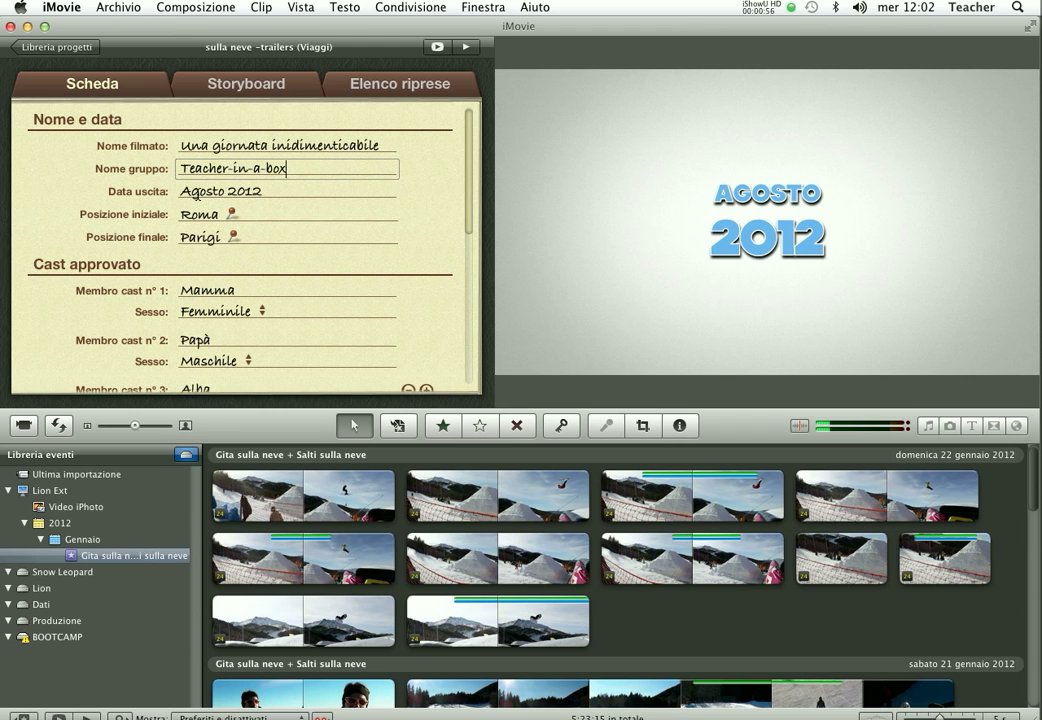
- Set the month of the release date to "Febbraio"
{"action": "type", "text": "Febraio"}
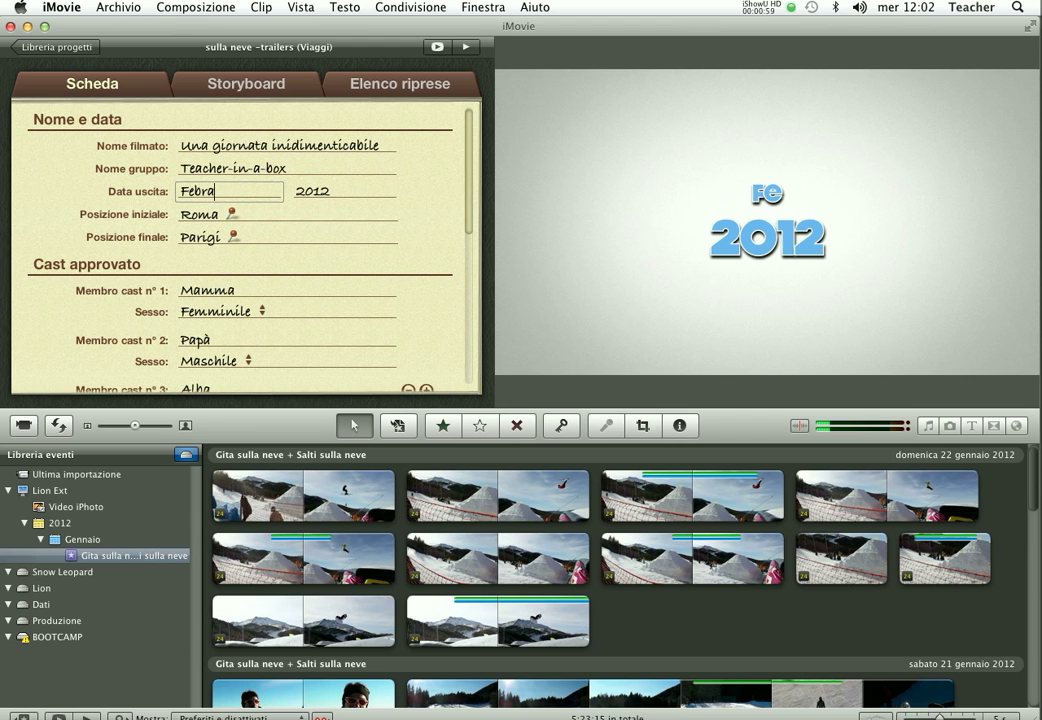
{"action": "key", "text": "Left"}
{"action": "key", "text": "Left"}
{"action": "key", "text": "Left"}
{"action": "key", "text": "Left"}
{"action": "type", "text": "b"}
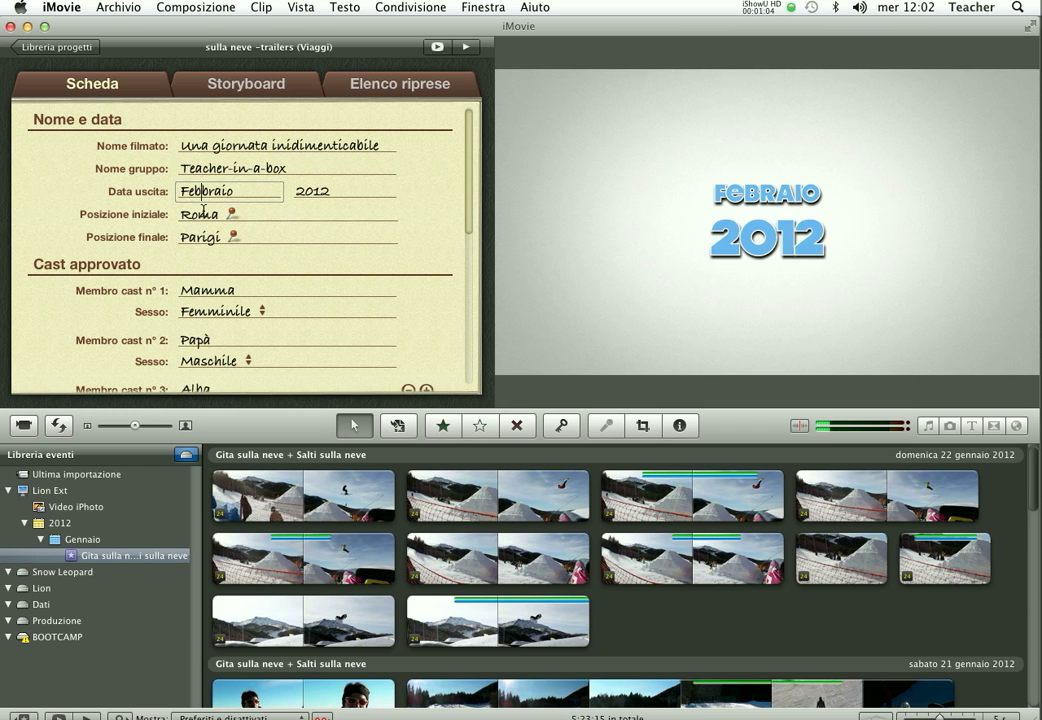
- Search for "Villafran" and set the starting location to Villafranca di Verona
{"action": "left_click", "coordinate": [206, 217]}
{"action": "type", "text": "Villa"}
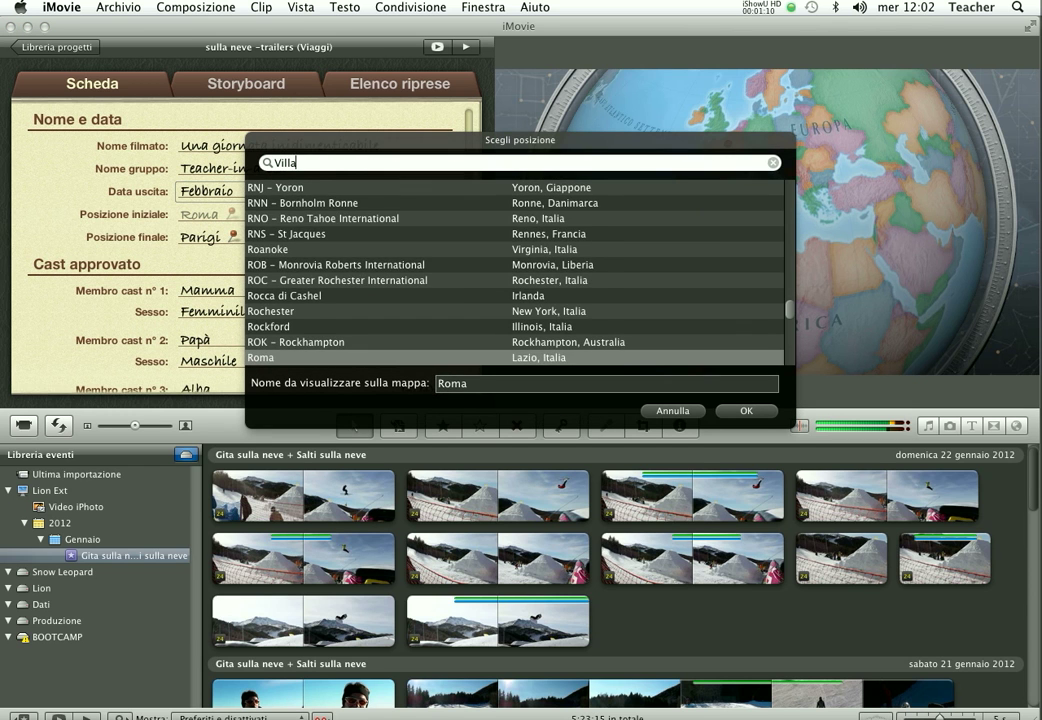
{"action": "type", "text": "fran"}
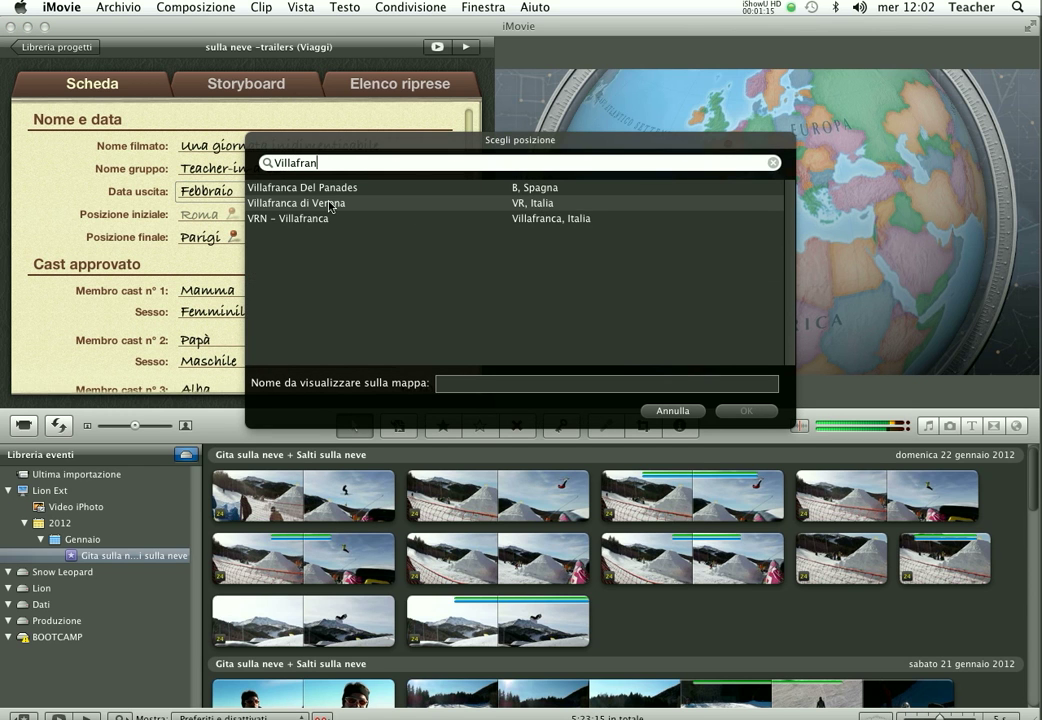
{"action": "double_click", "coordinate": [329, 205]}
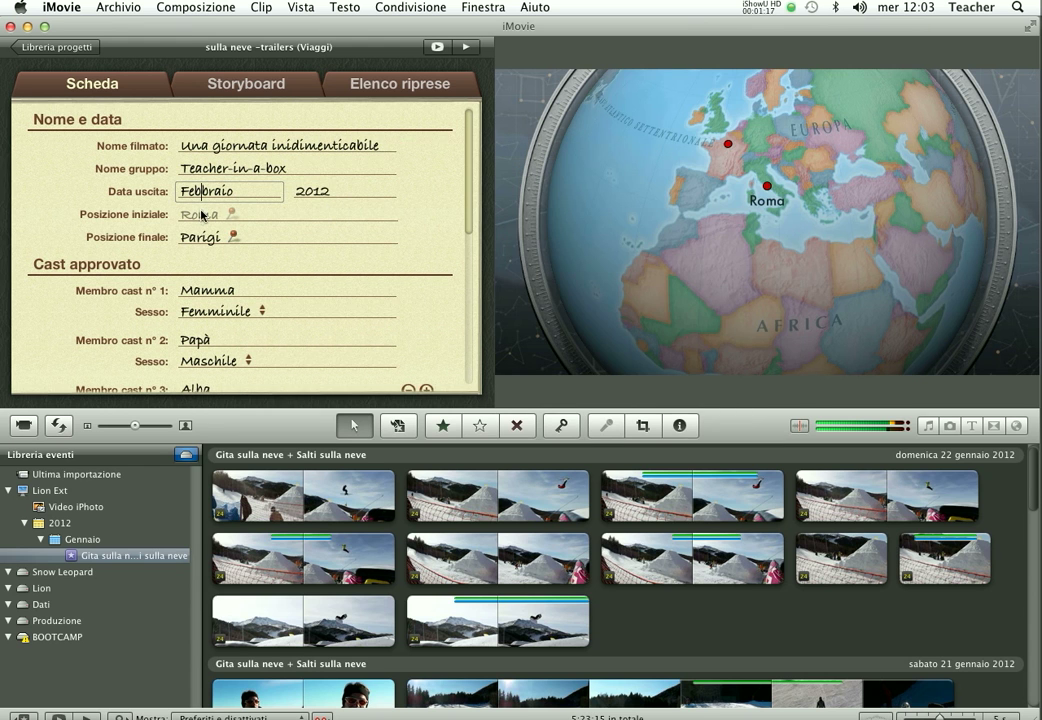
- Set the final location to Sondrio, with "Bormio" as the name displayed on the map
{"action": "left_click", "coordinate": [233, 237]}
{"action": "type", "text": "Bormio"}
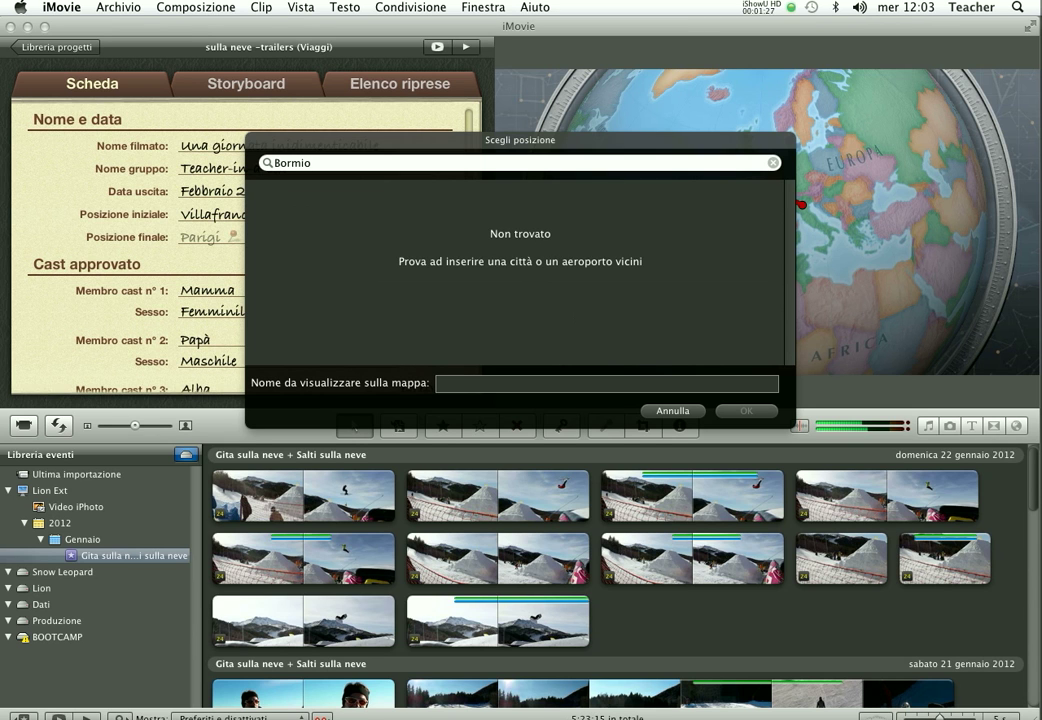
{"action": "left_click_drag", "start_coordinate": [324, 163], "coordinate": [275, 162]}
{"action": "type", "text": "Sondrio"}
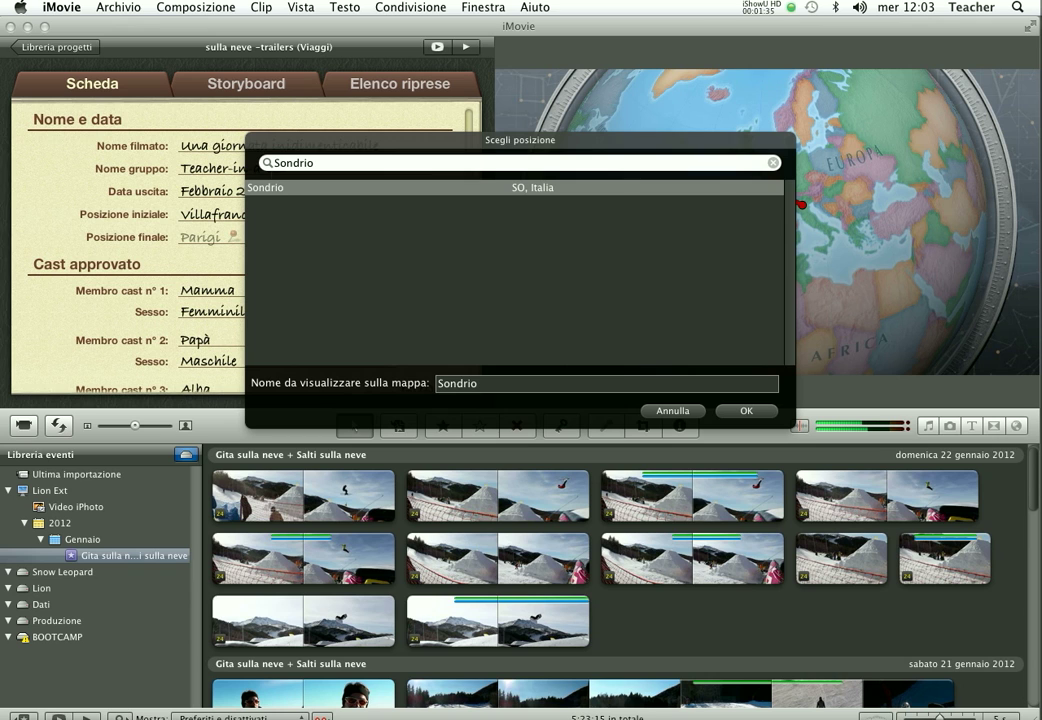
{"action": "double_click", "coordinate": [501, 383]}
{"action": "type", "text": "Bormio"}
{"action": "left_click", "coordinate": [746, 411]}
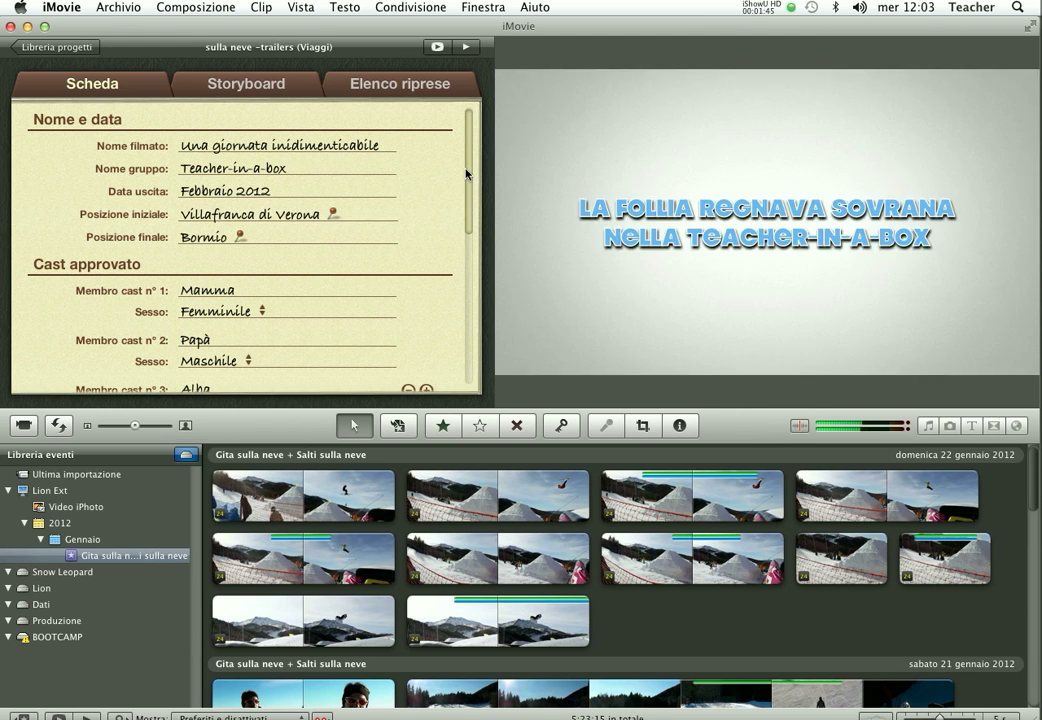
- Remove the third cast member, and enter the first cast member's name with the gender Maschile
{"action": "left_click_drag", "start_coordinate": [469, 167], "coordinate": [461, 219]}
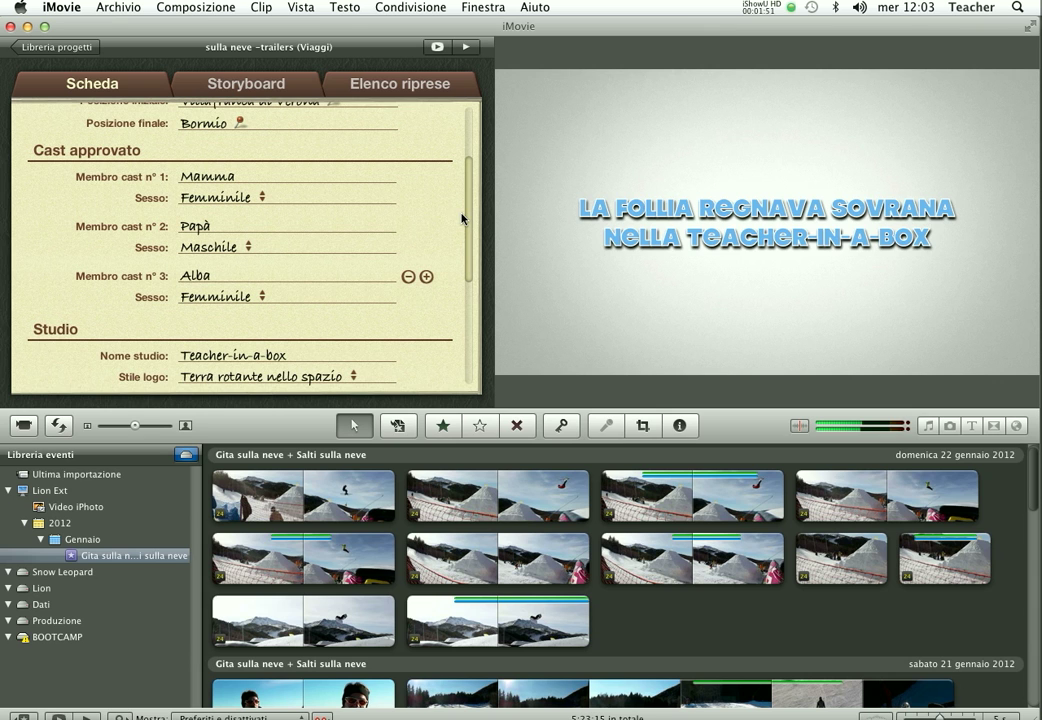
{"action": "left_click", "coordinate": [408, 276]}
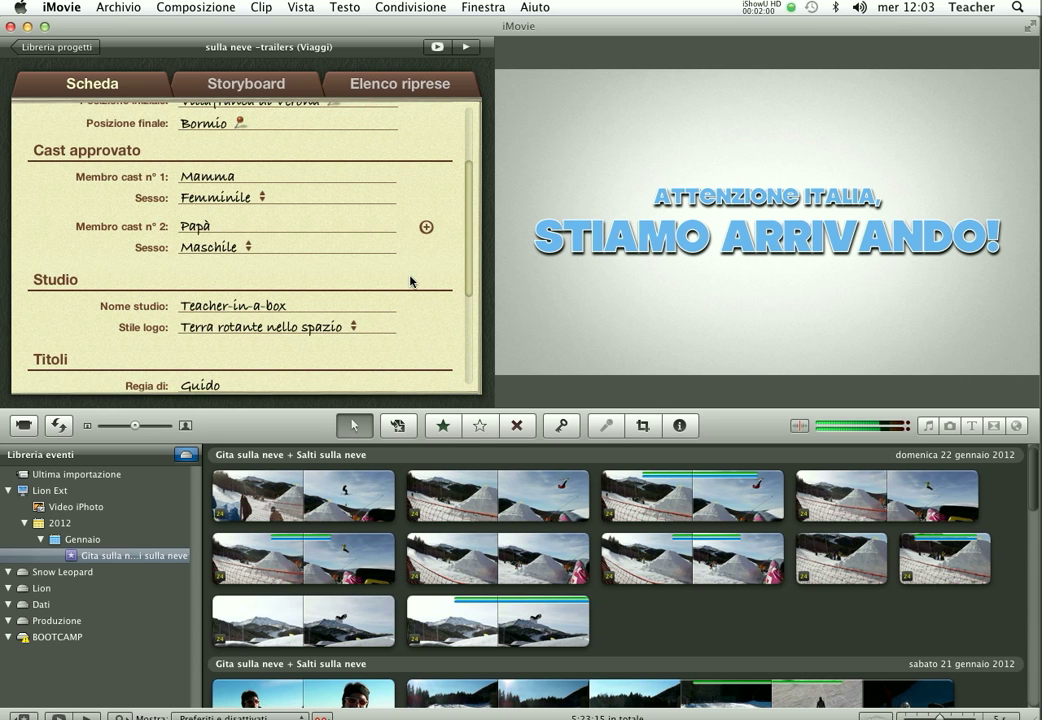
{"action": "left_click", "coordinate": [217, 176]}
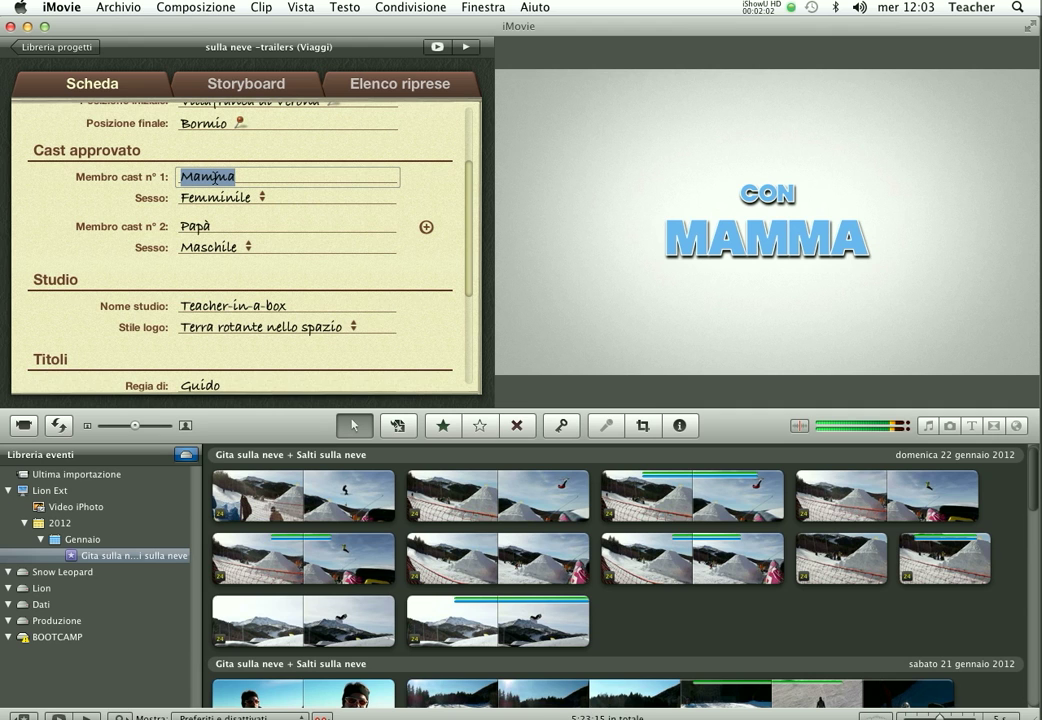
{"action": "type", "text": "Guido"}
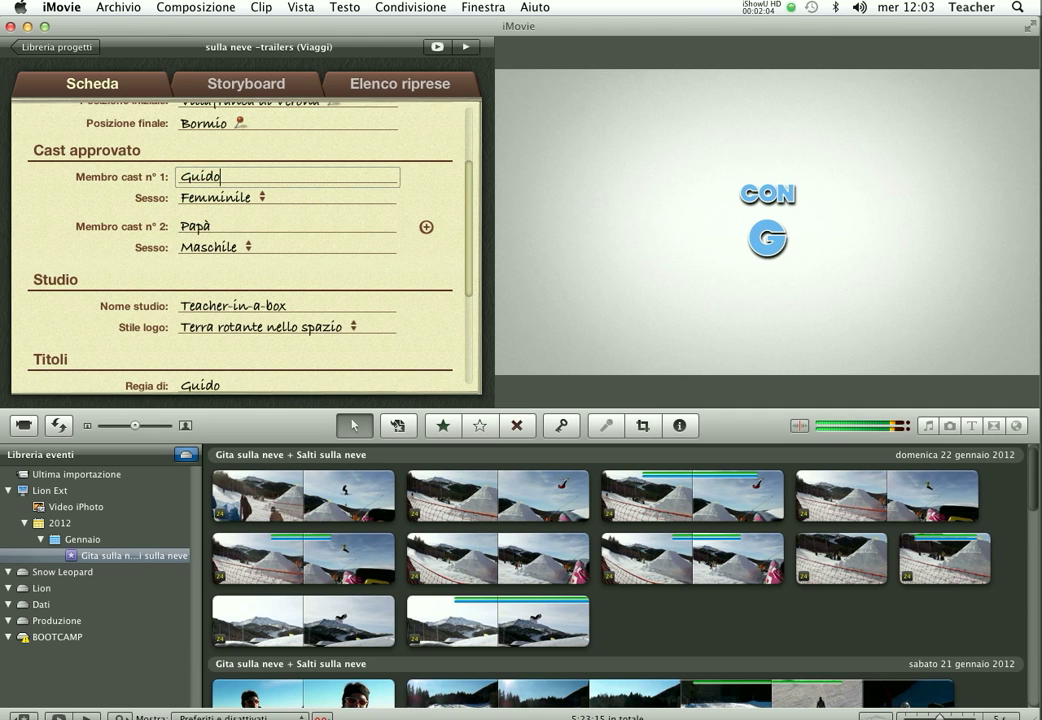
{"action": "left_click", "coordinate": [235, 199]}
{"action": "left_click", "coordinate": [236, 199]}
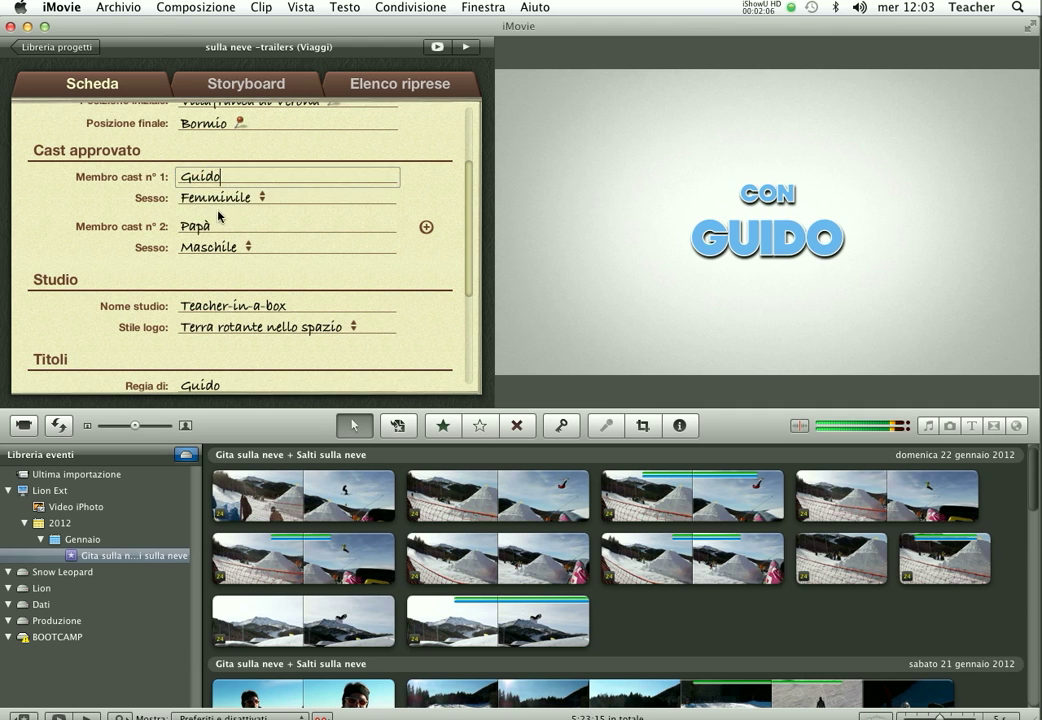
- Enter the second cast member's name and set the gender to Femminile
{"action": "left_click", "coordinate": [199, 229]}
{"action": "type", "text": "Sam"}
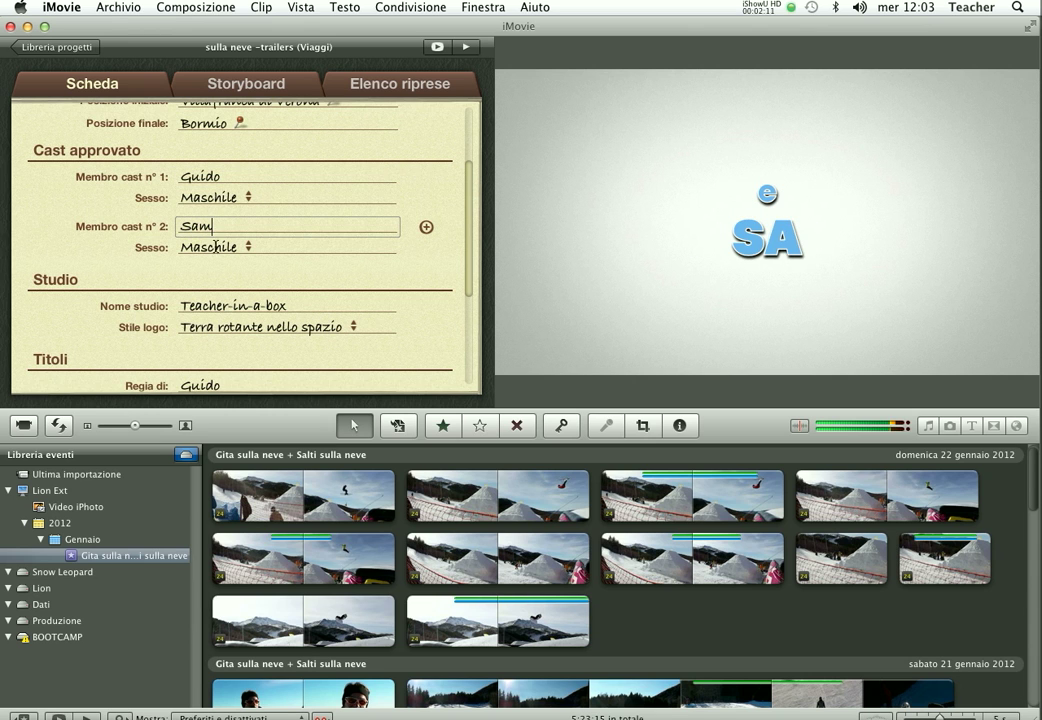
{"action": "left_click", "coordinate": [215, 246]}
{"action": "left_click", "coordinate": [217, 268]}
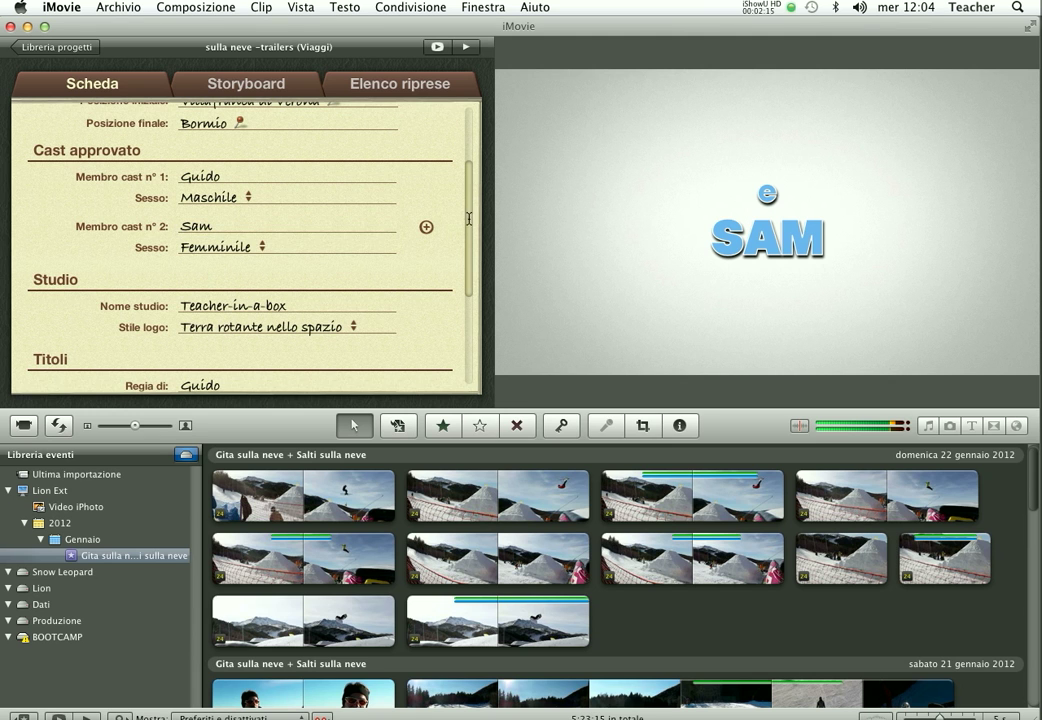
- Try the Montagna innevata and Piramide radiosa studio logo styles, and restore Terra rotante nello spazio
{"action": "scroll", "coordinate": [475, 197], "scroll_direction": "down", "scroll_amount": 5}
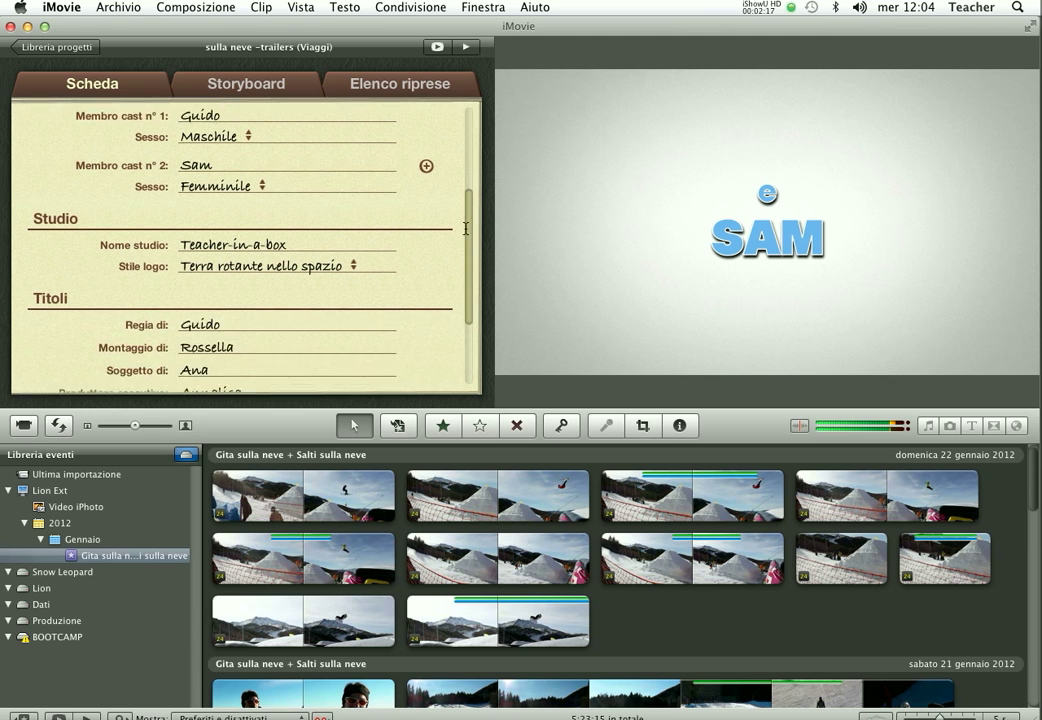
{"action": "scroll", "coordinate": [463, 240], "scroll_direction": "down", "scroll_amount": 1}
{"action": "left_click", "coordinate": [228, 194]}
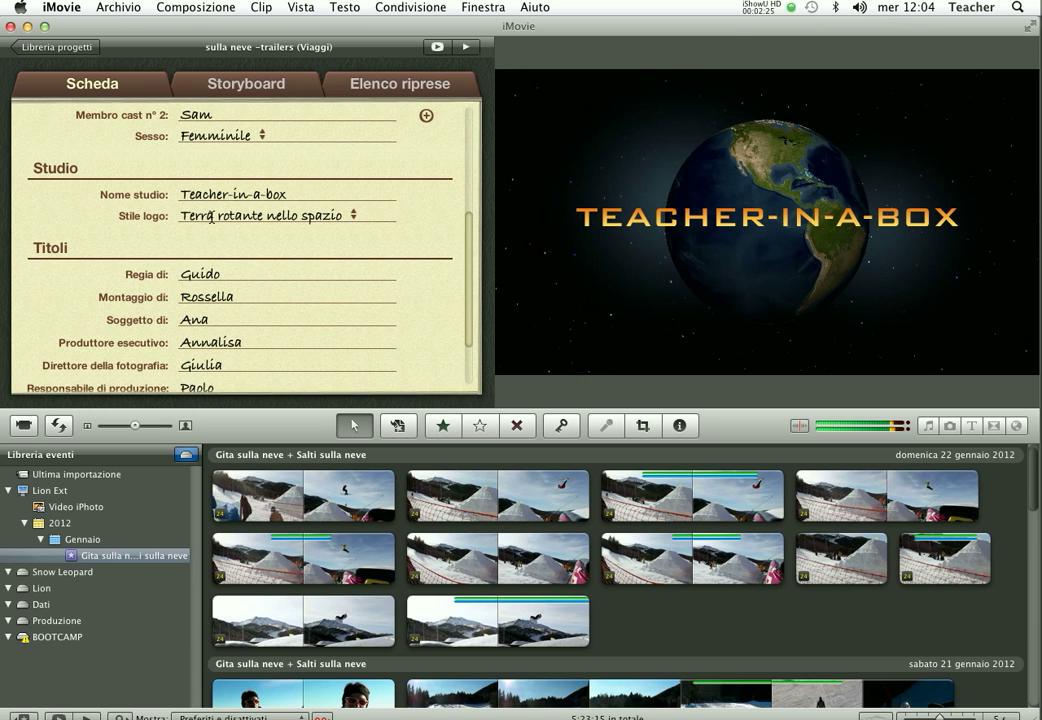
{"action": "left_click", "coordinate": [211, 218]}
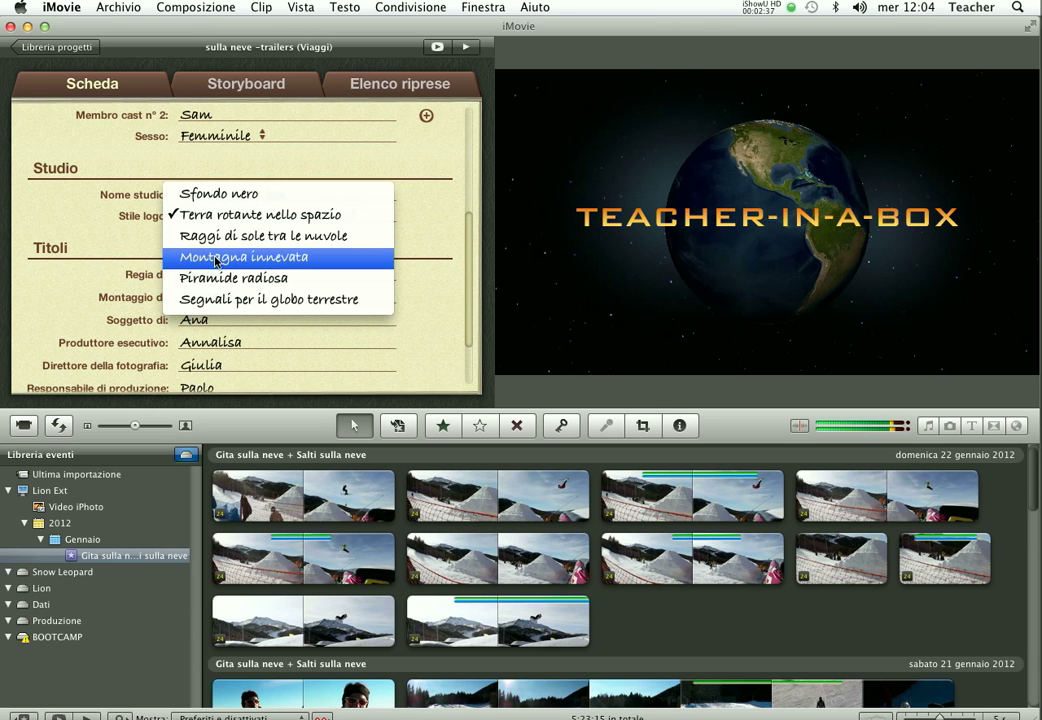
{"action": "key", "text": "Escape"}
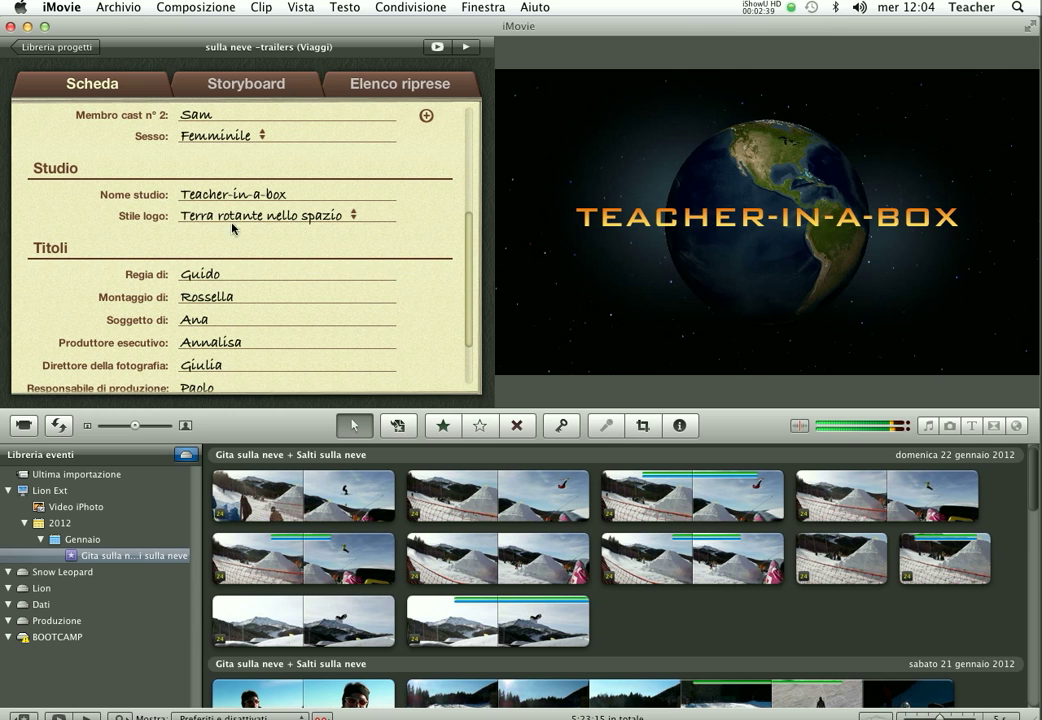
{"action": "left_click", "coordinate": [240, 217]}
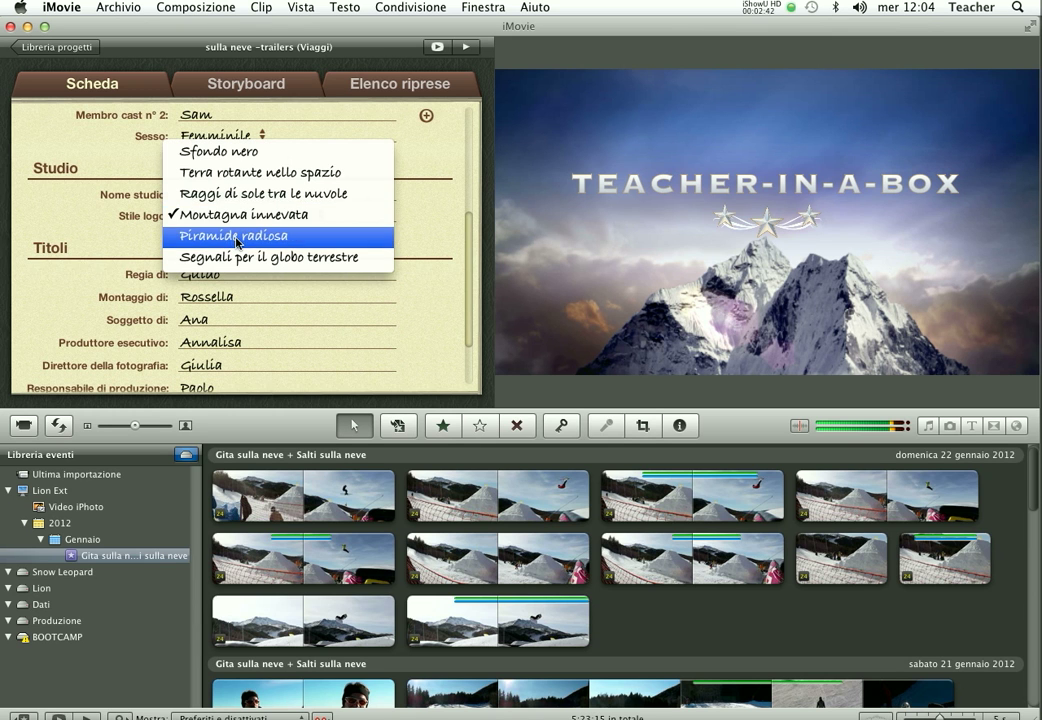
{"action": "left_click", "coordinate": [240, 217]}
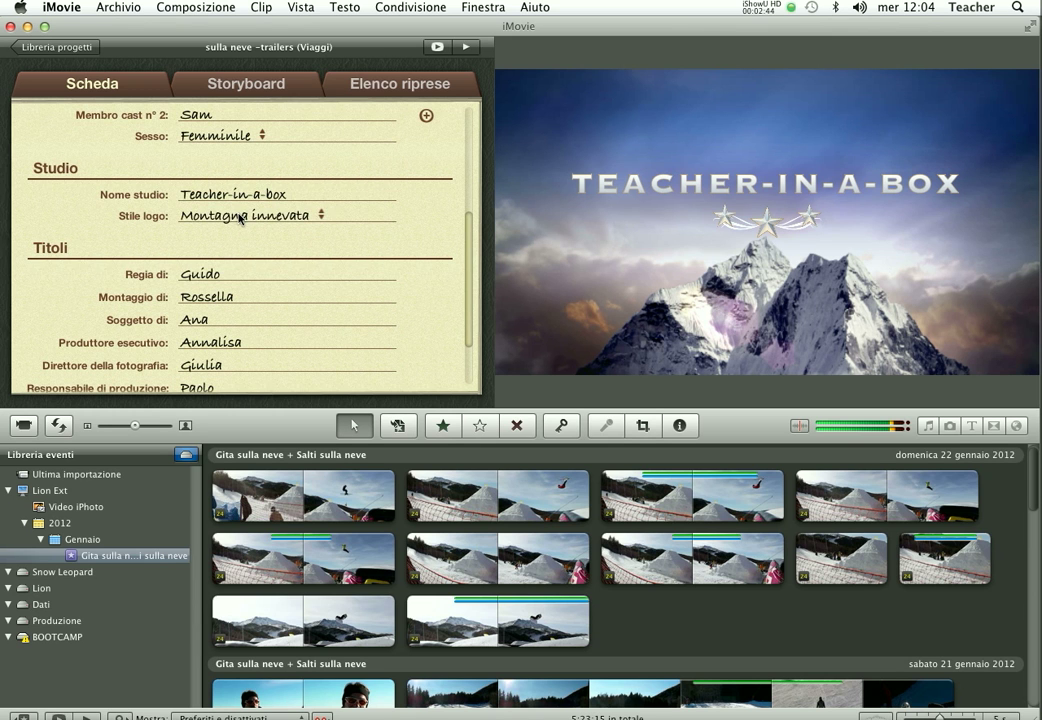
{"action": "left_click", "coordinate": [240, 216]}
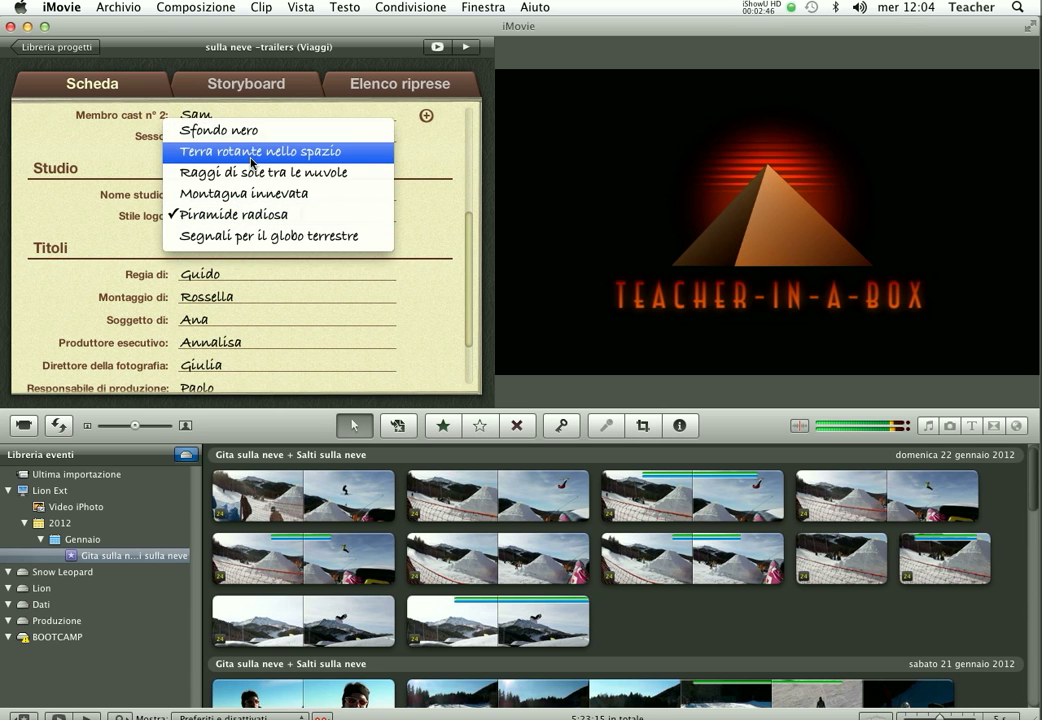
{"action": "left_click", "coordinate": [251, 152]}
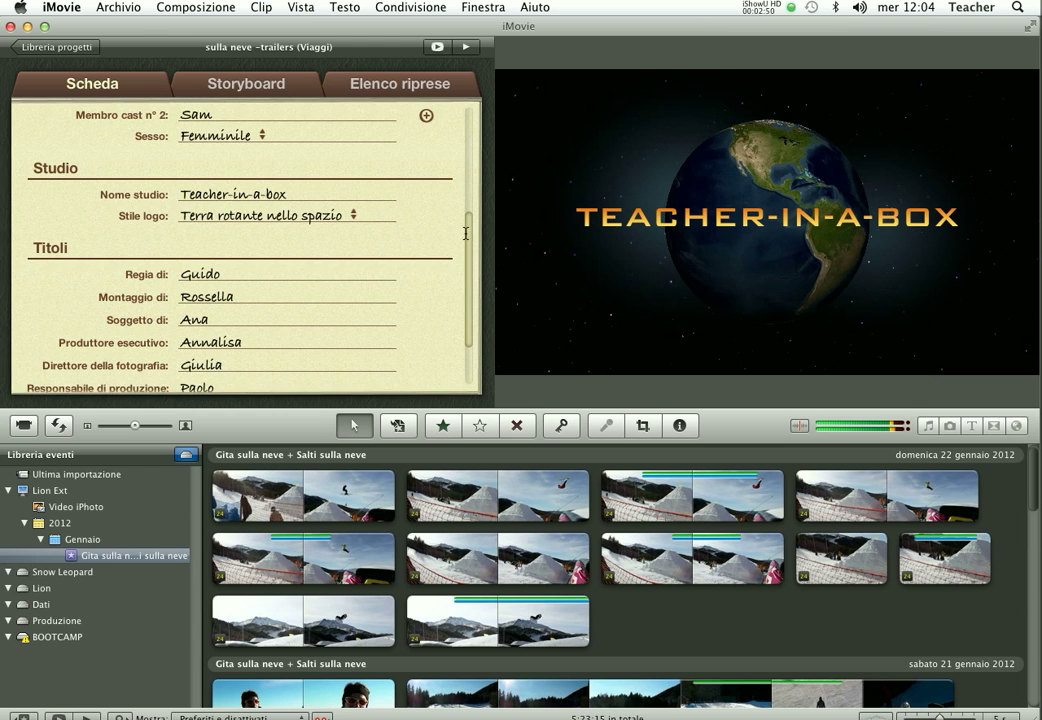
- Review the credit names under Titoli and switch to the trailer's storyboard
{"action": "scroll", "coordinate": [465, 233], "scroll_direction": "down", "scroll_amount": 3}
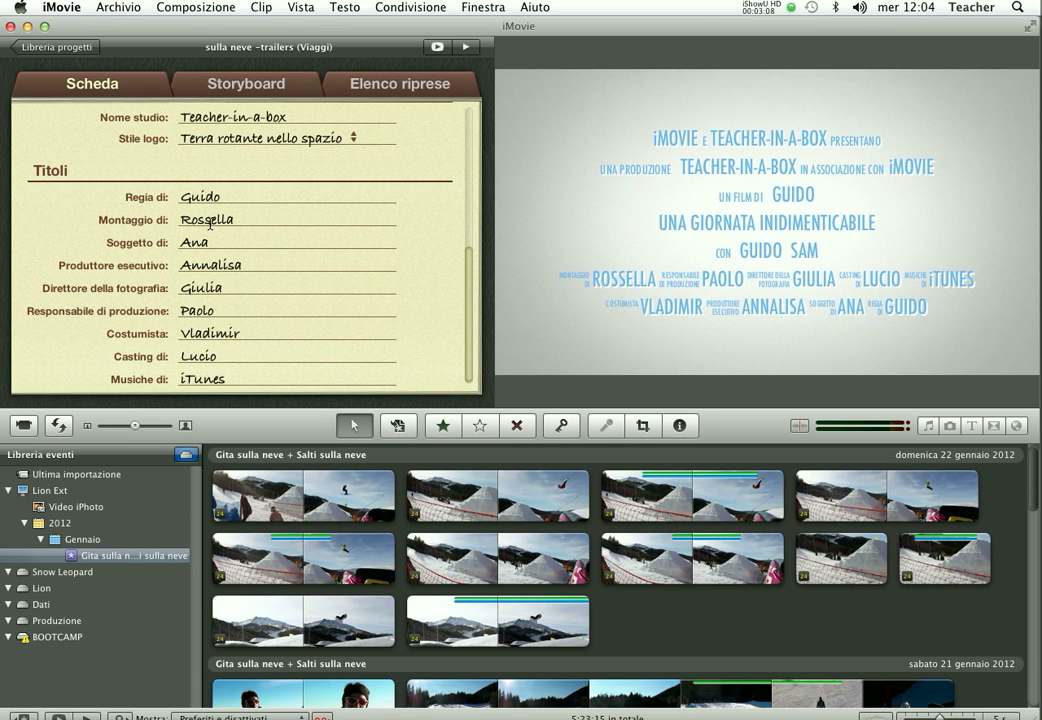
{"action": "double_click", "coordinate": [210, 224]}
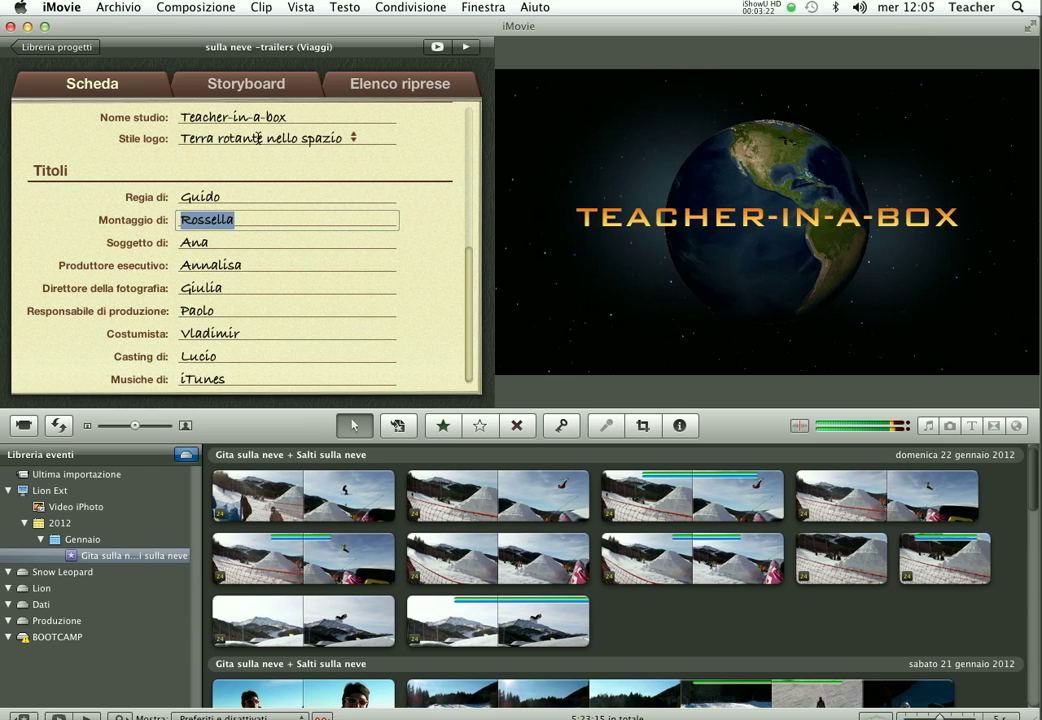
{"action": "left_click", "coordinate": [261, 88]}
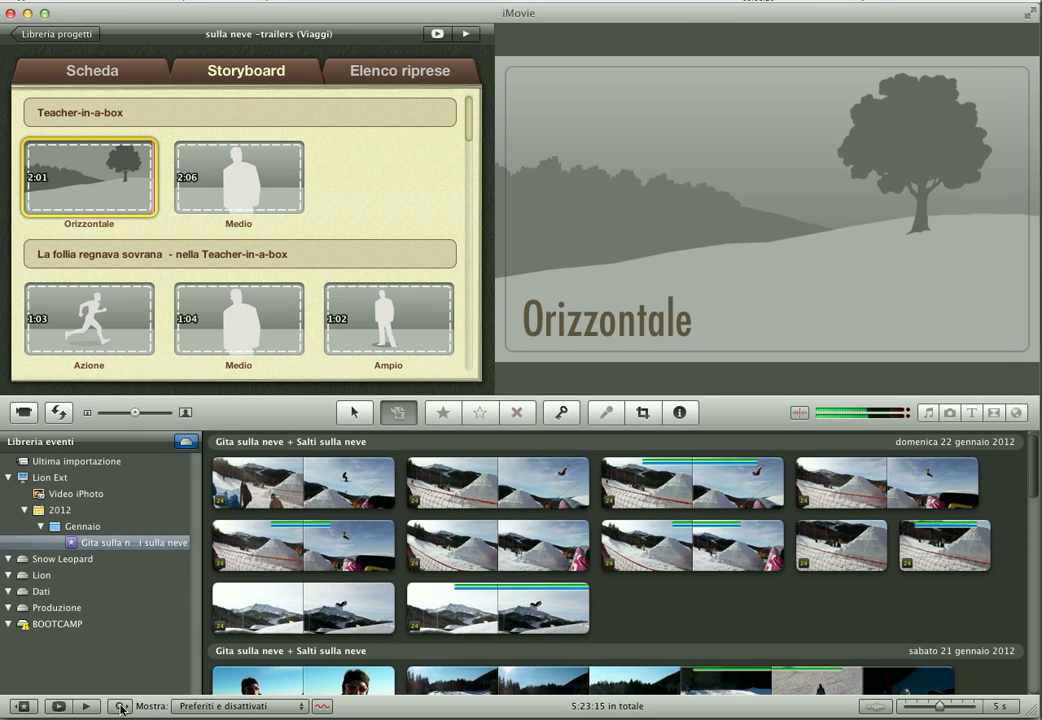
- Filter the event clips by the Panorama keyword, fill the Orizzontale placeholder with the rocky snow-covered mountain clip, and clear the filter
{"action": "left_click", "coordinate": [121, 706]}
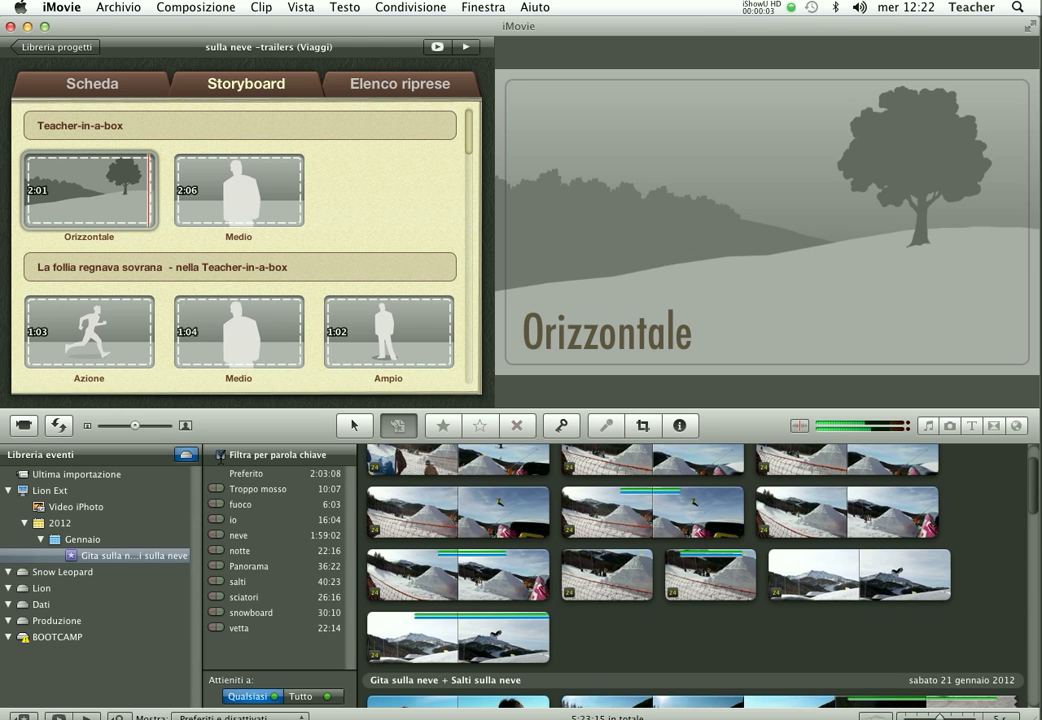
{"action": "left_click", "coordinate": [217, 566]}
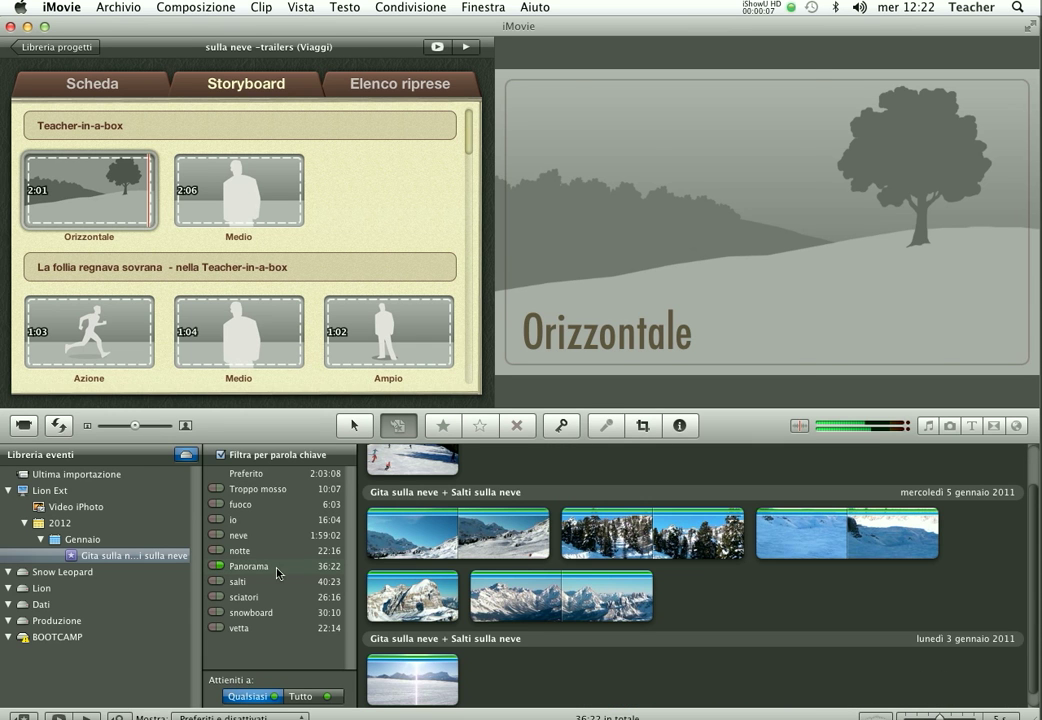
{"action": "left_click", "coordinate": [415, 594]}
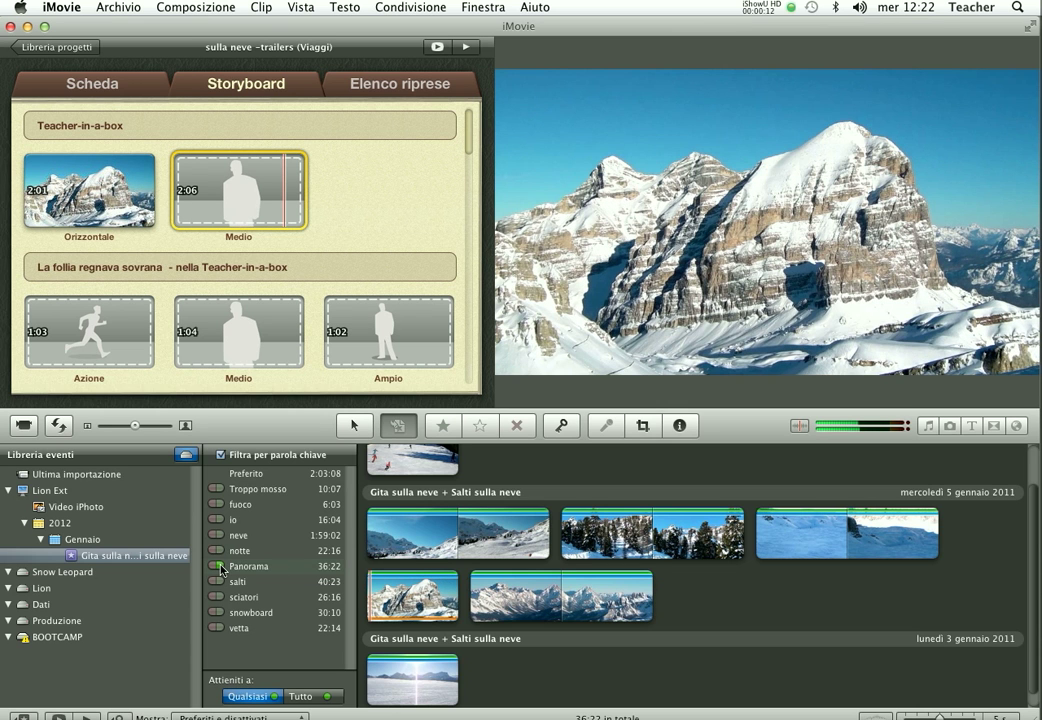
{"action": "left_click", "coordinate": [217, 567]}
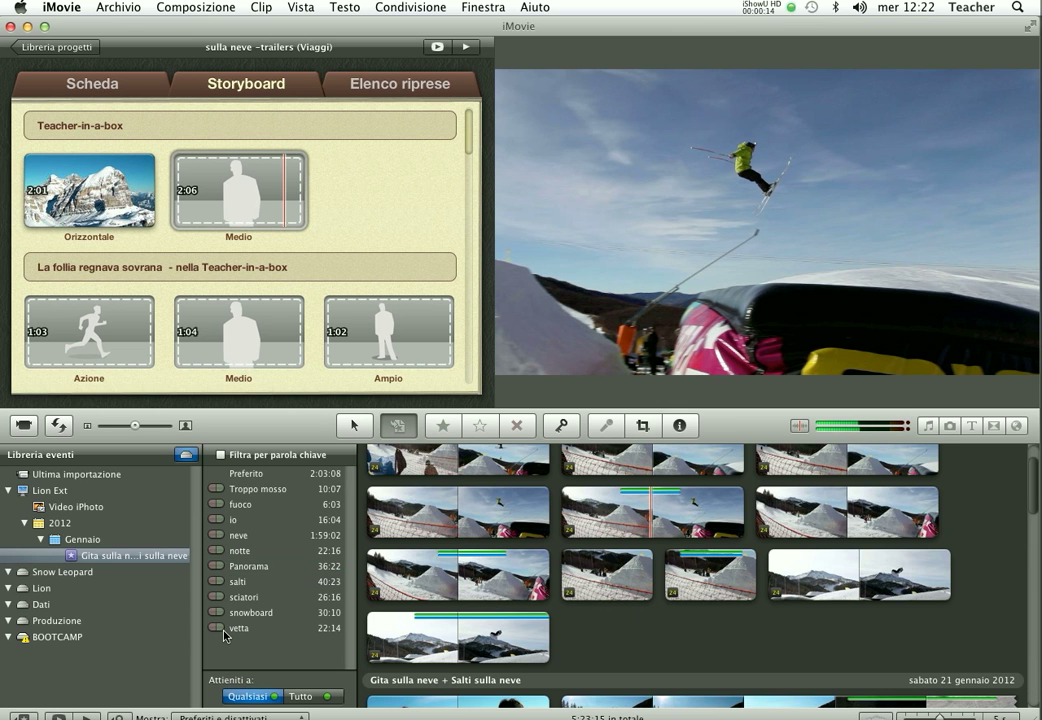
- Fill the opening Medio placeholder with the smiling skier clip filtered by io, and the Azione placeholder with the first snow-ramp clip filtered by salti only
{"action": "left_click", "coordinate": [217, 520]}
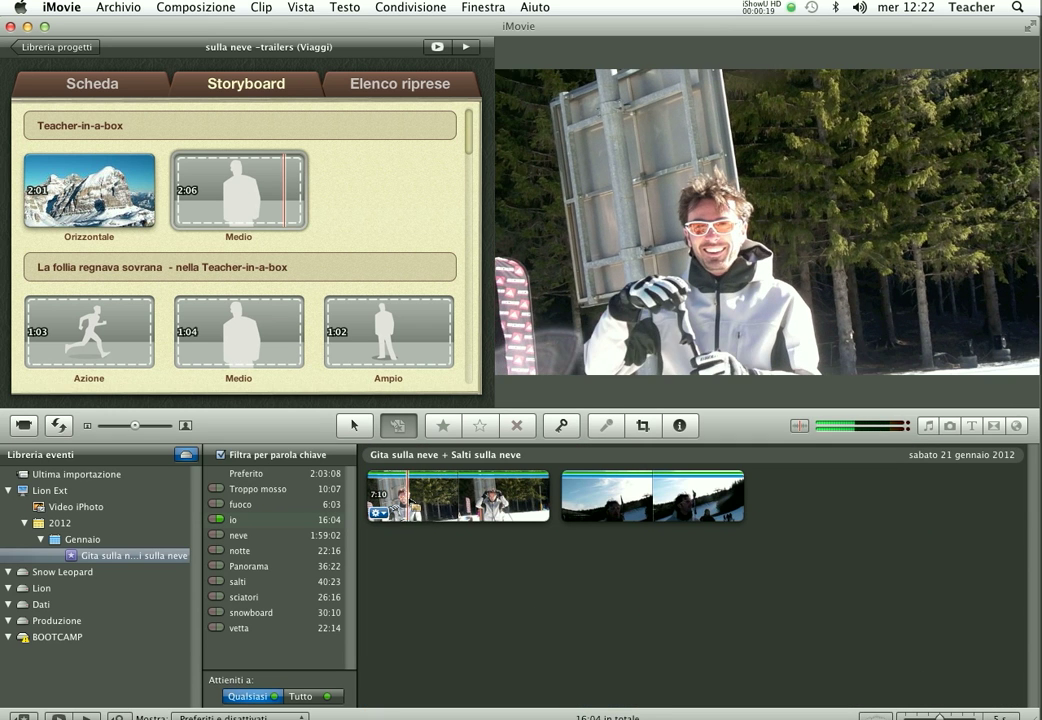
{"action": "left_click", "coordinate": [407, 502]}
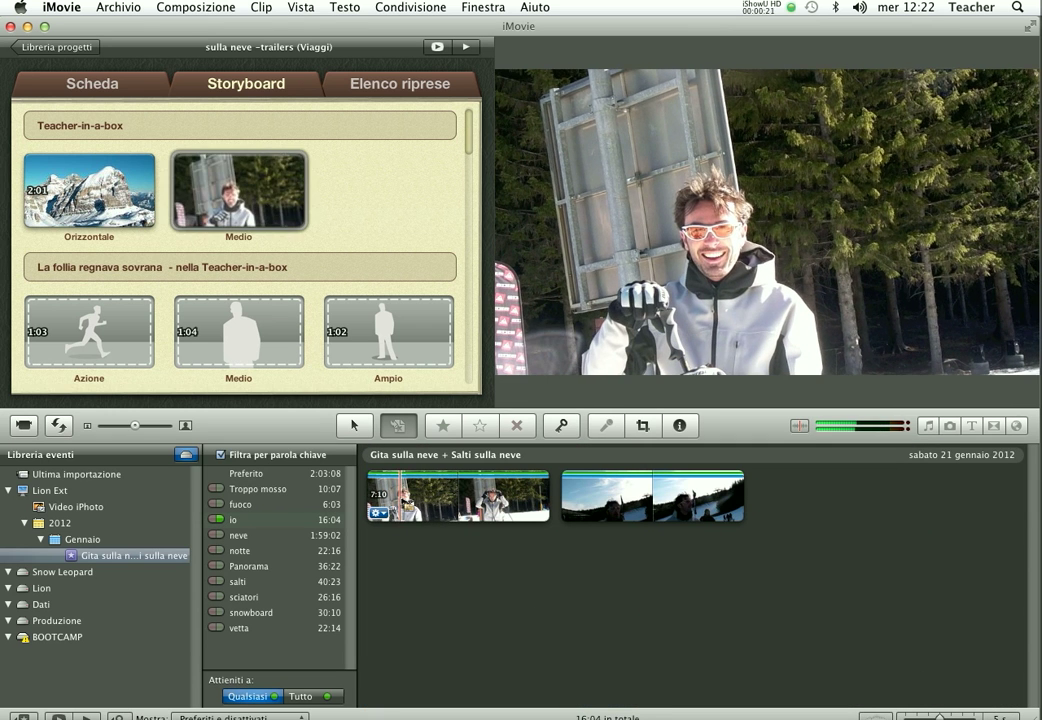
{"action": "left_click", "coordinate": [148, 358]}
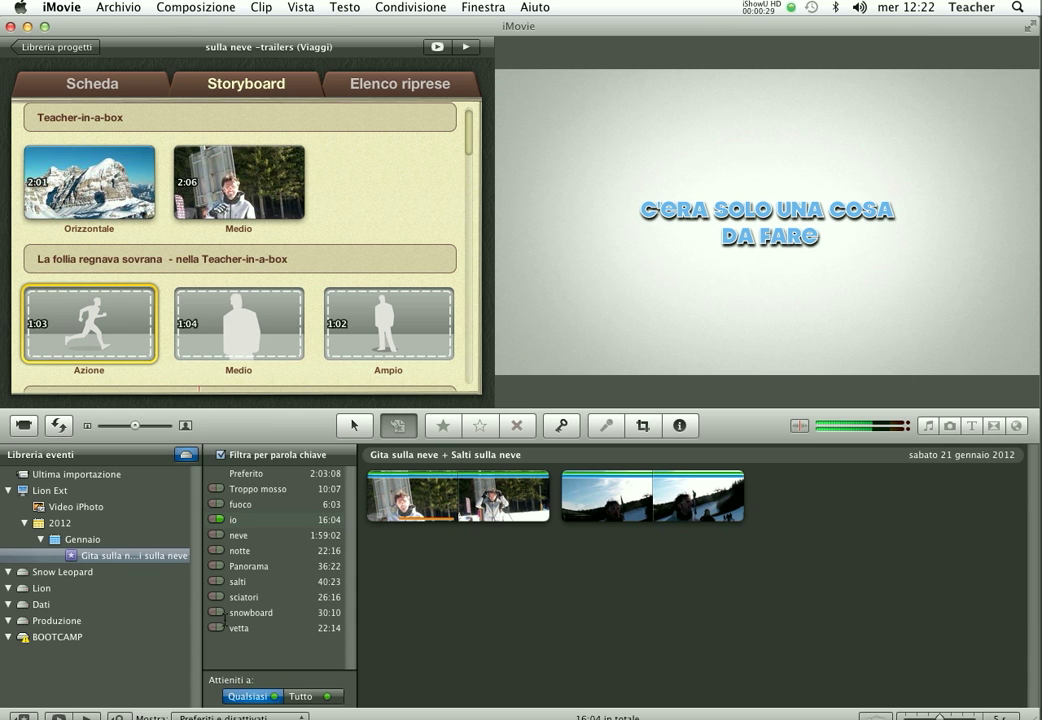
{"action": "left_click", "coordinate": [216, 581]}
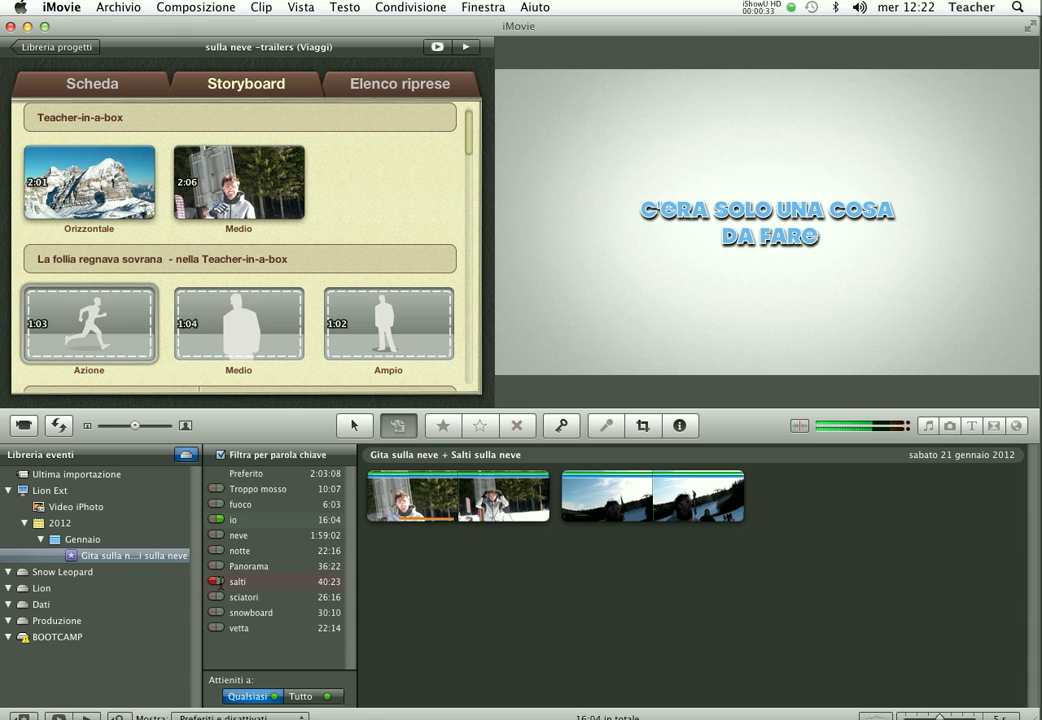
{"action": "left_click", "coordinate": [216, 581]}
{"action": "left_click", "coordinate": [216, 520]}
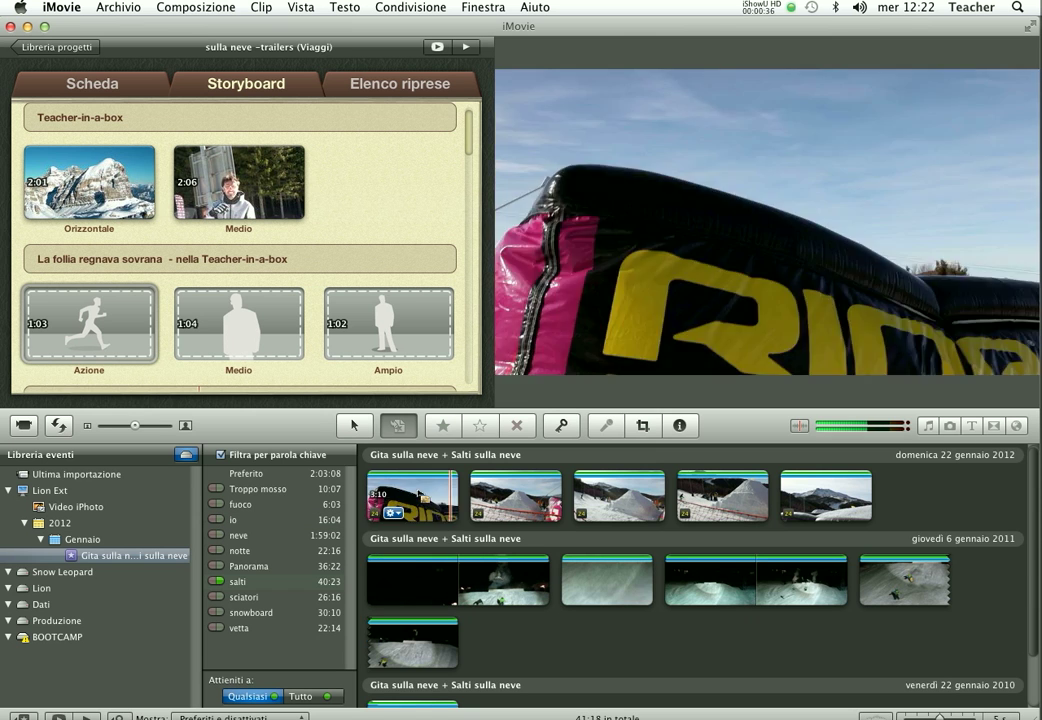
{"action": "left_click", "coordinate": [372, 492]}
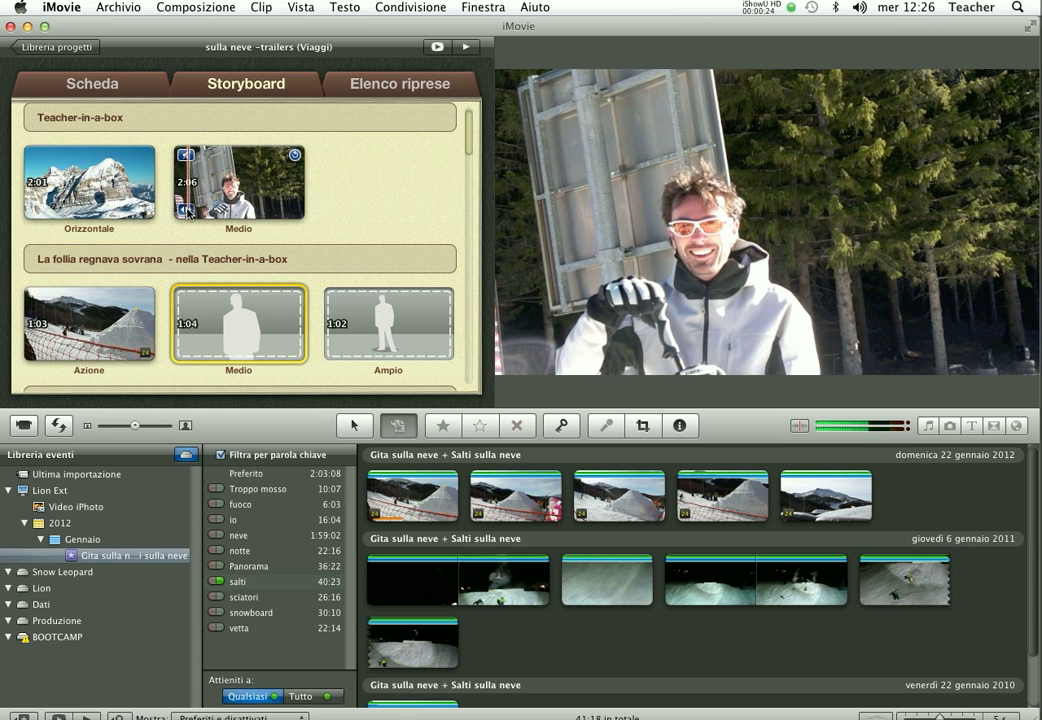
- Shift the opening Medio clip's used range slightly earlier in the clip trimmer and finish trimming
{"action": "left_click", "coordinate": [187, 211]}
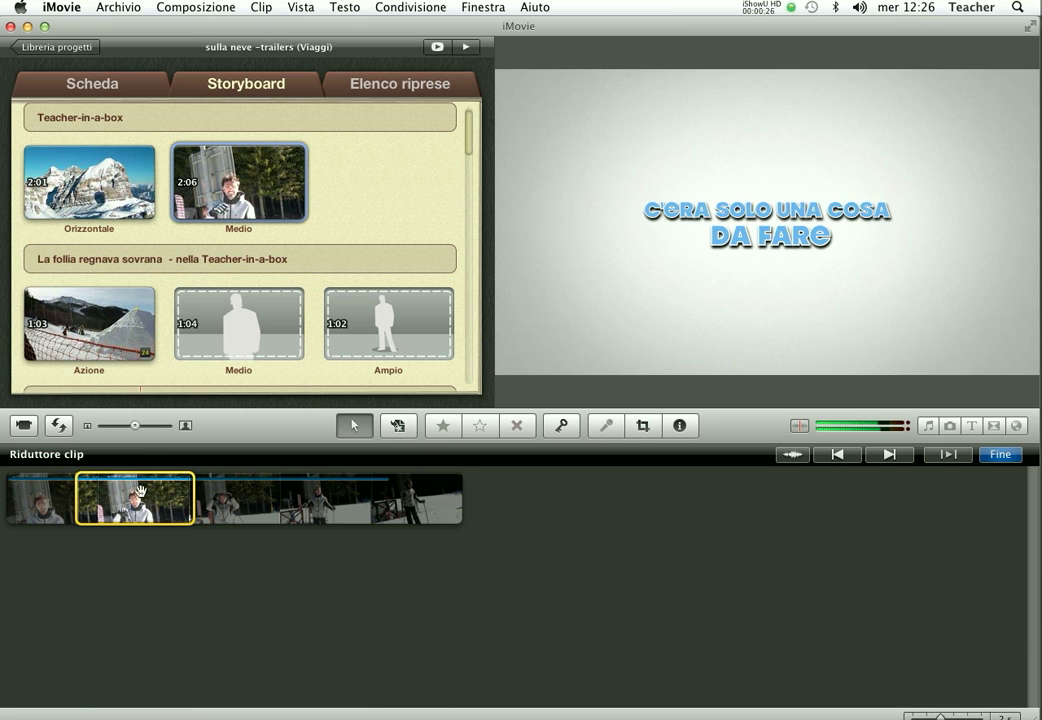
{"action": "left_click_drag", "start_coordinate": [143, 510], "coordinate": [115, 503]}
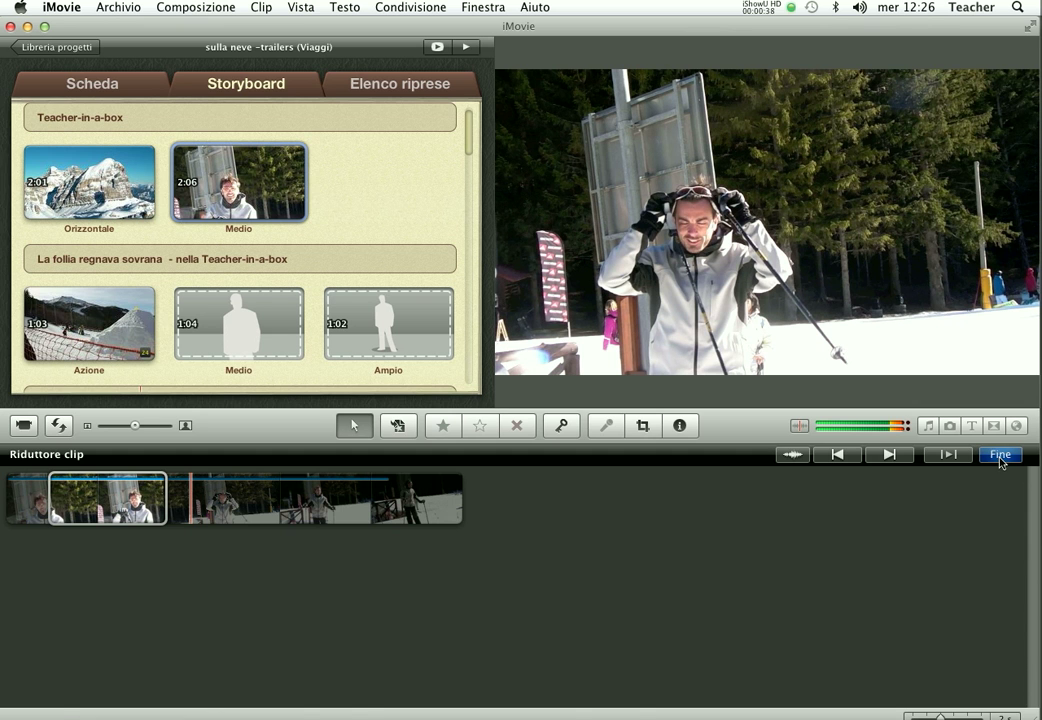
{"action": "left_click", "coordinate": [1000, 455]}
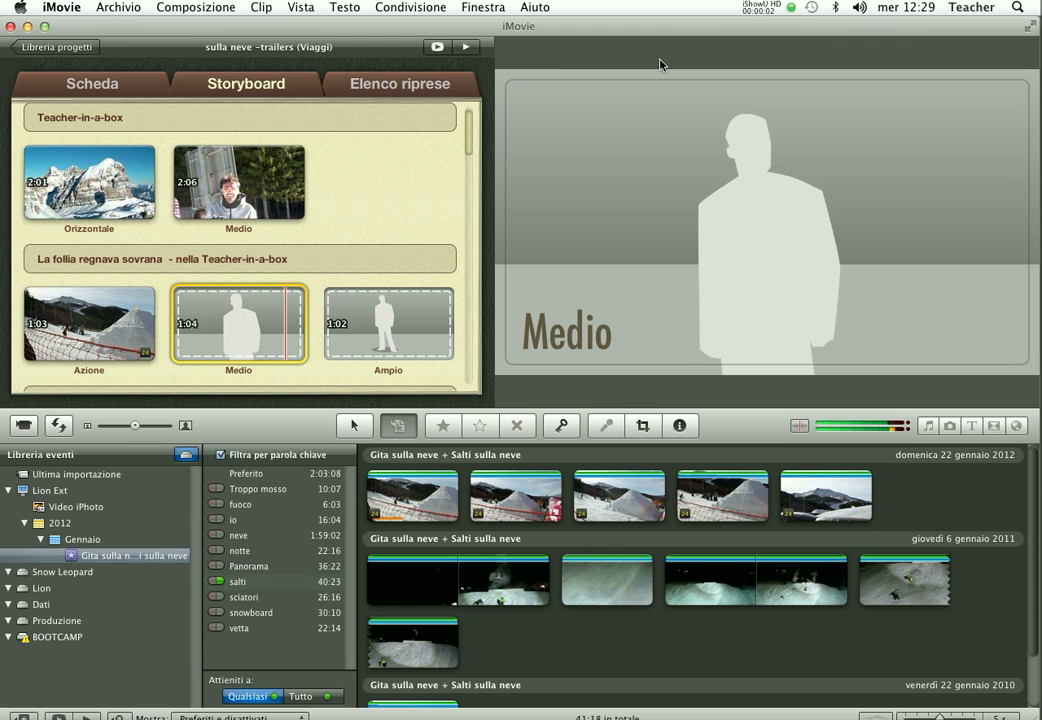
- Switch to the trailer's shot list, filter by the io keyword only, and fill the first cast member's first placeholder with the smiling skier clip
{"action": "left_click", "coordinate": [372, 88]}
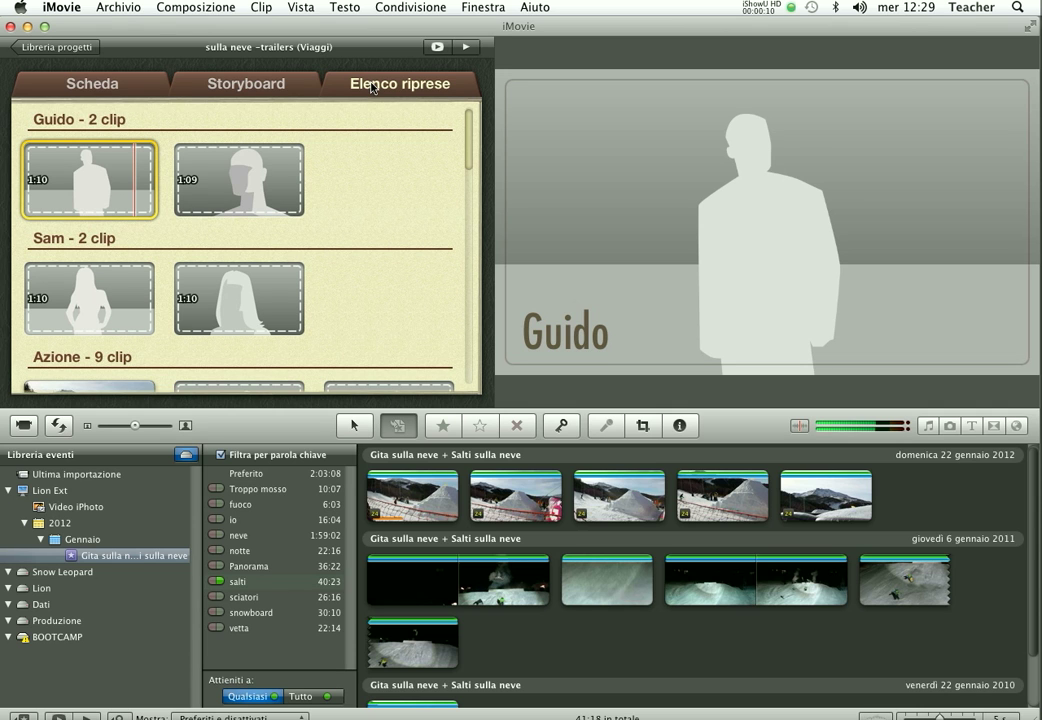
{"action": "left_click", "coordinate": [223, 521]}
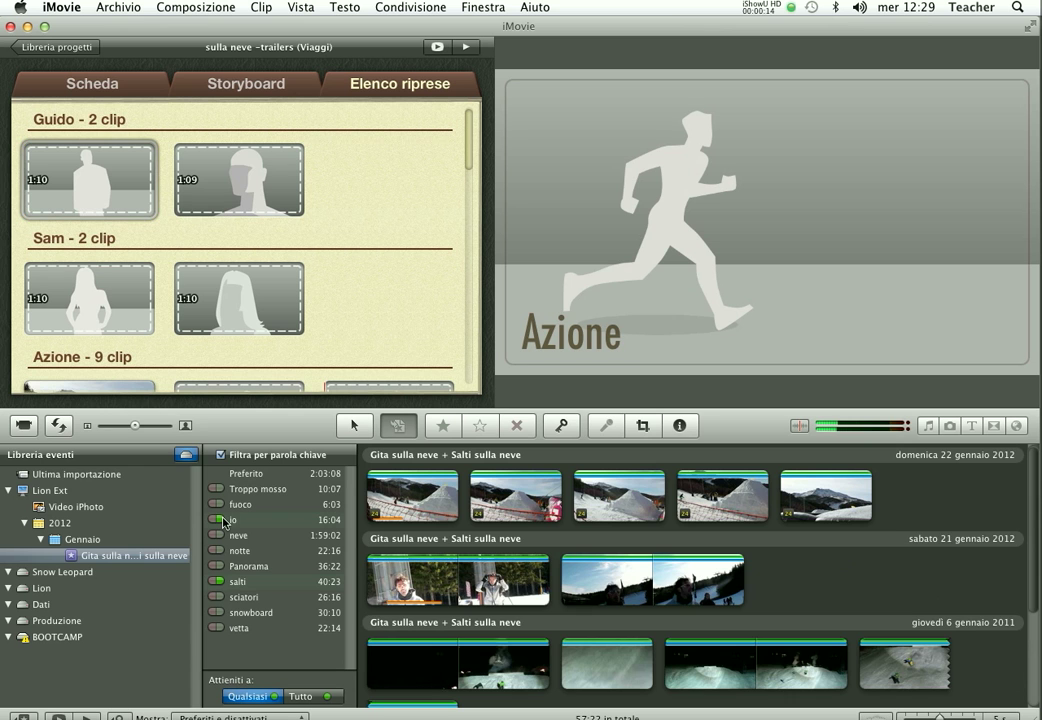
{"action": "left_click", "coordinate": [220, 583]}
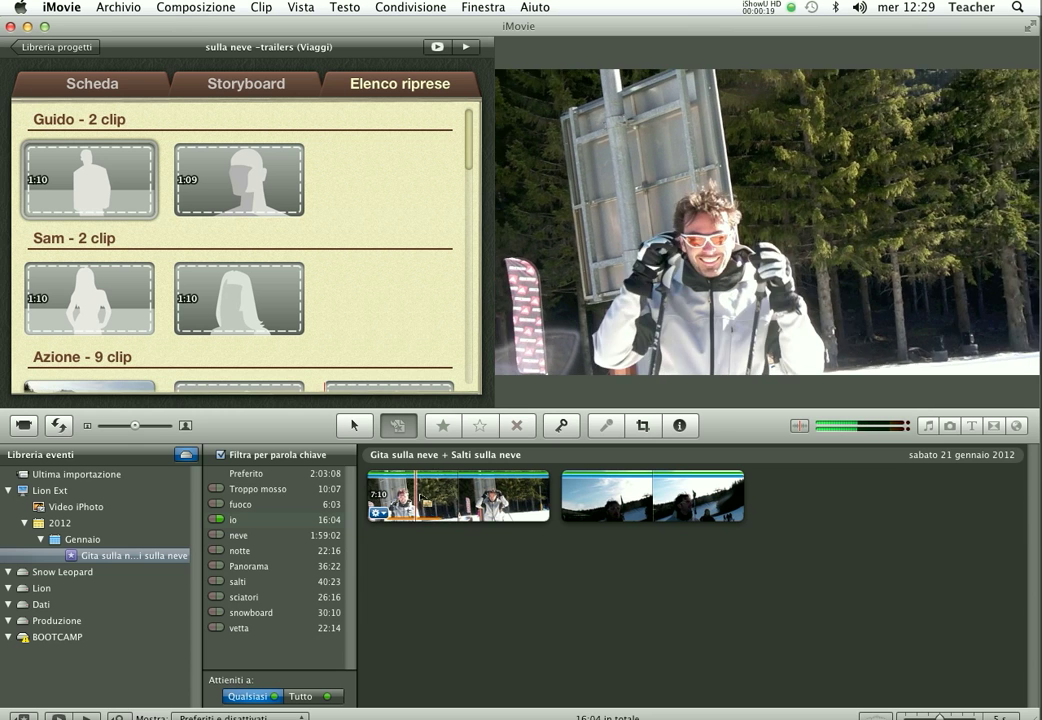
{"action": "left_click", "coordinate": [400, 497]}
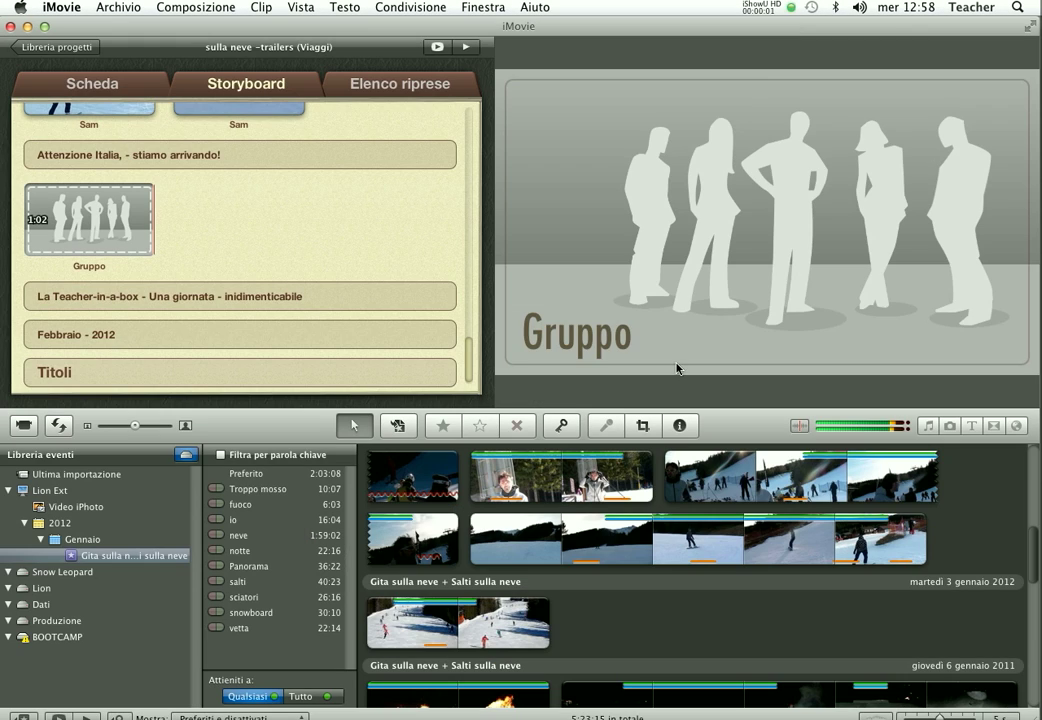
- Fill the storyboard's Gruppo placeholder with a segment of the 3 gennaio 2012 clip showing skiers on the slope
{"action": "left_click", "coordinate": [447, 602]}
{"action": "left_click_drag", "start_coordinate": [470, 620], "coordinate": [100, 222]}
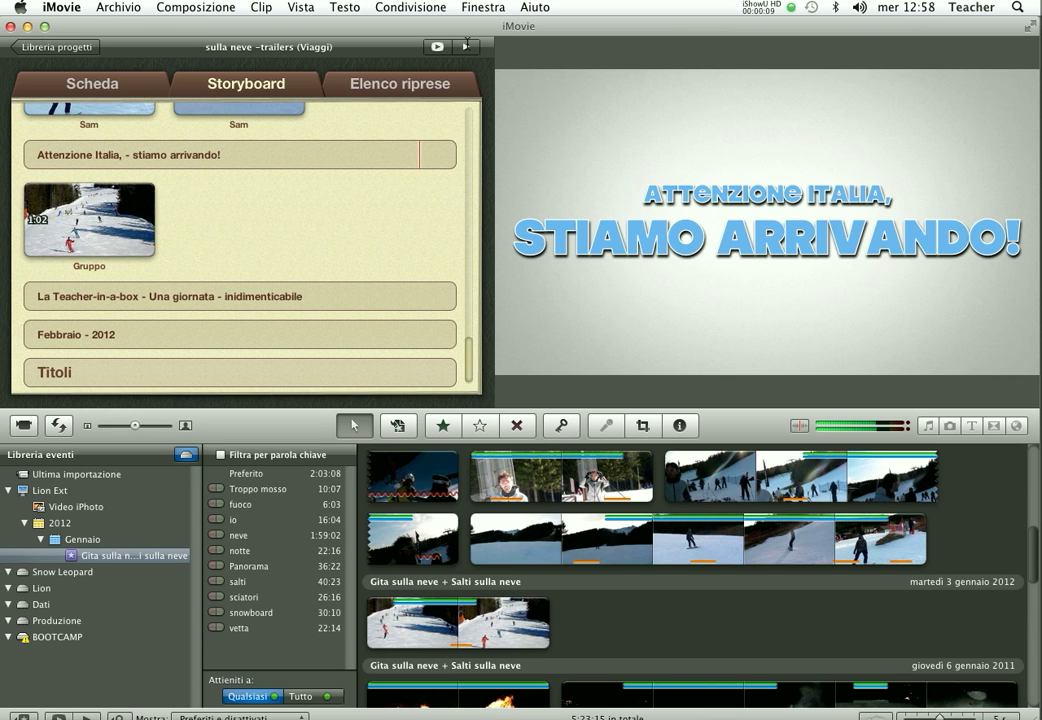
{"action": "scroll", "coordinate": [450, 140], "scroll_direction": "up", "scroll_amount": 10}
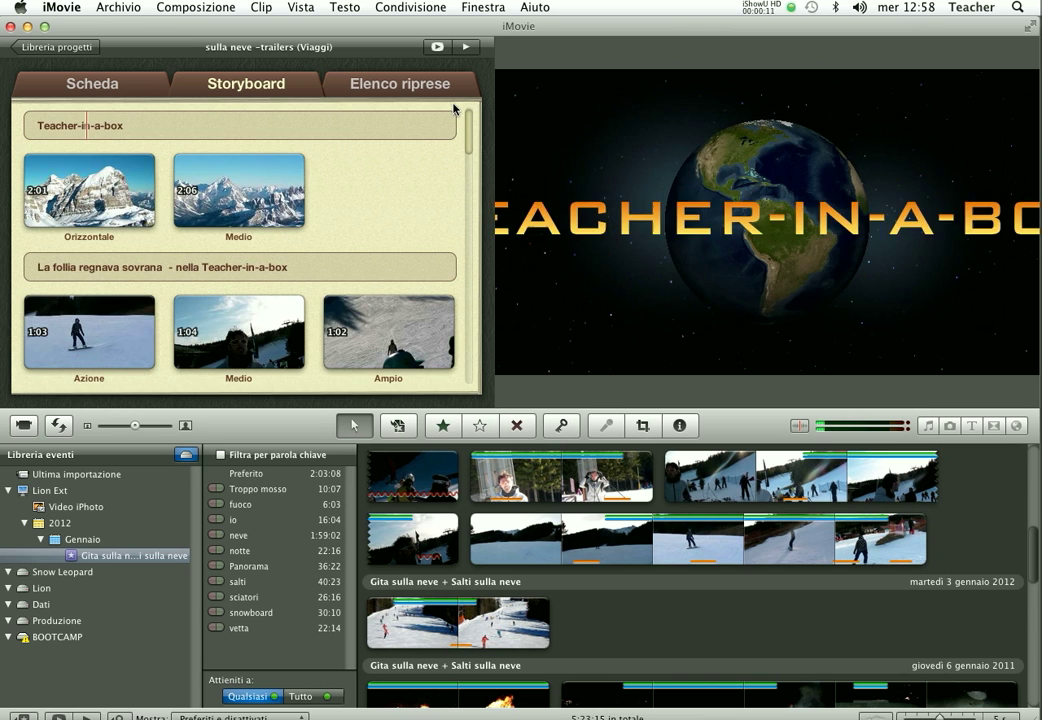